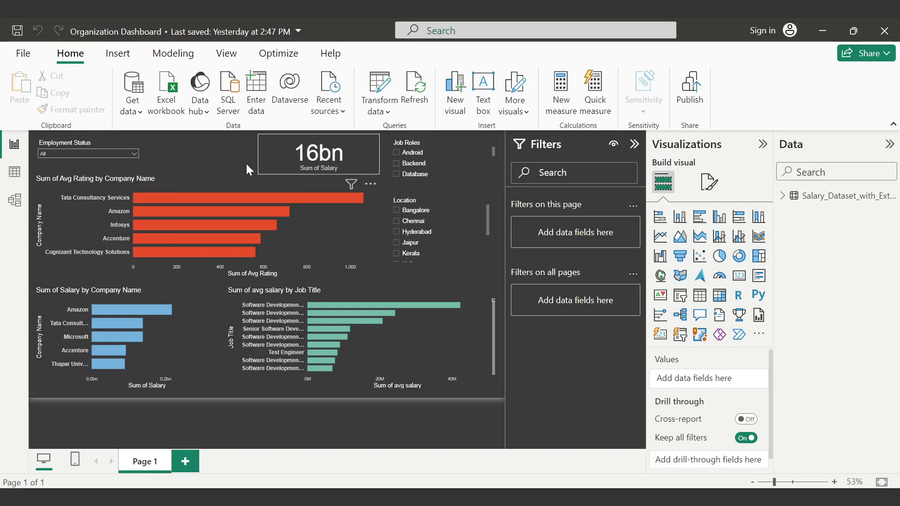
# Filter the dashboard to Full Time employment status, and clear that filter again.
pyautogui.click(135, 155)
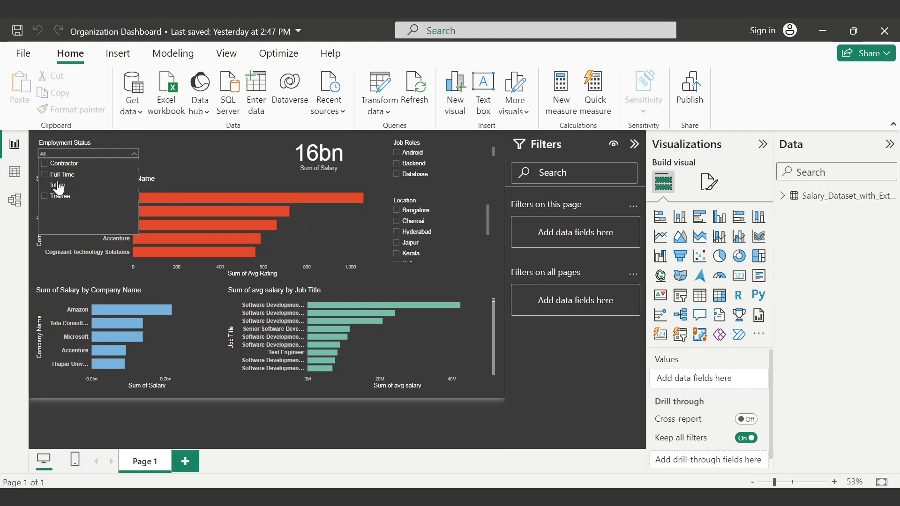
pyautogui.click(44, 175)
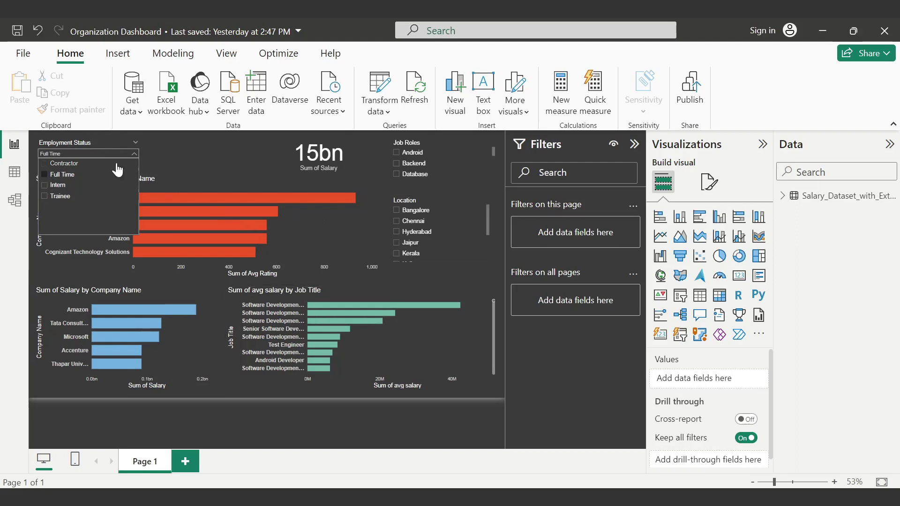
pyautogui.click(45, 175)
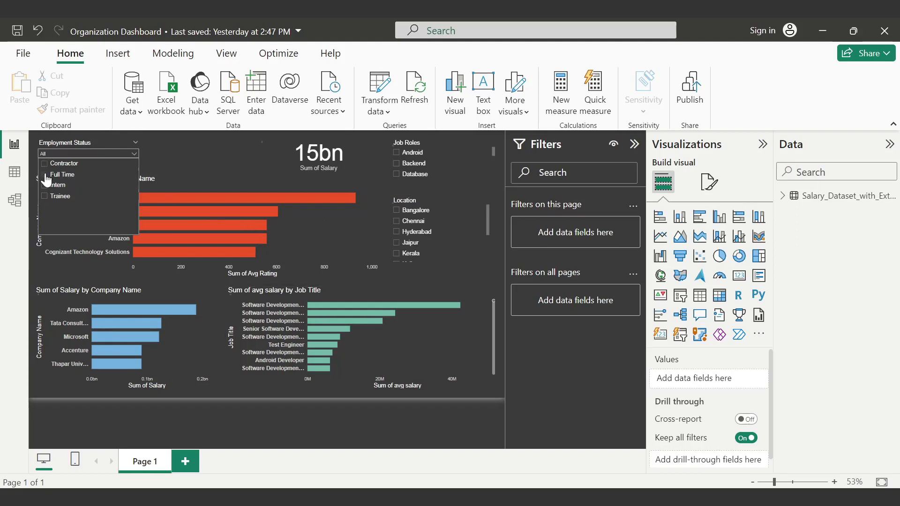
pyautogui.click(171, 155)
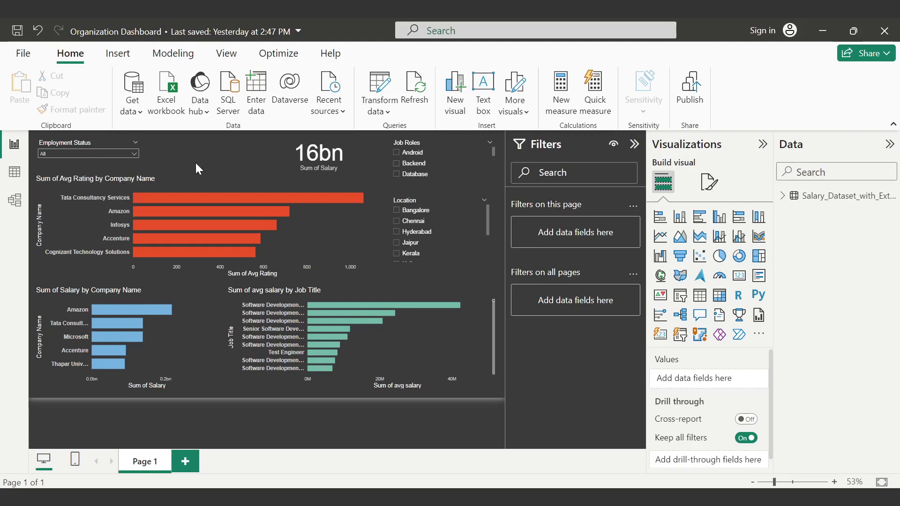
# Try the dashboard's interactivity by filtering Job Roles to Android and highlighting Accenture in the salary chart, and reset the selections.
pyautogui.click(396, 152)
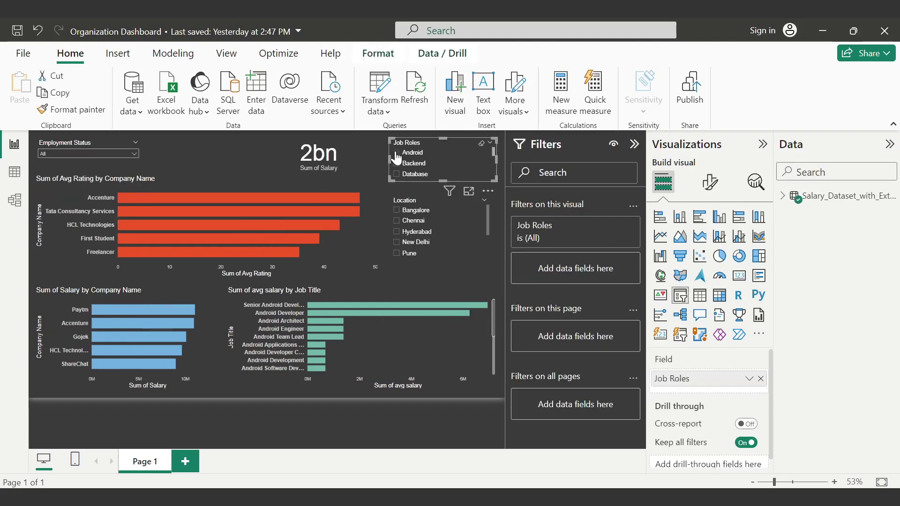
pyautogui.click(407, 305)
pyautogui.click(163, 323)
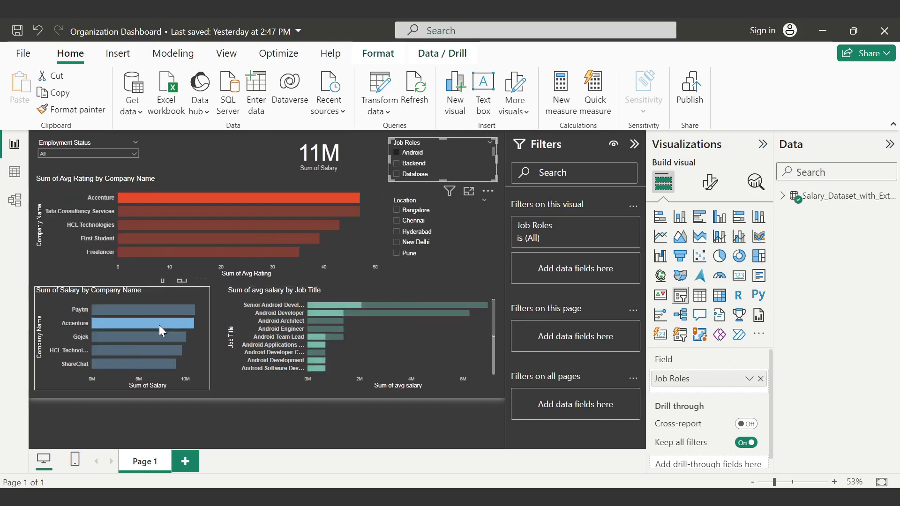
pyautogui.click(164, 335)
pyautogui.click(235, 145)
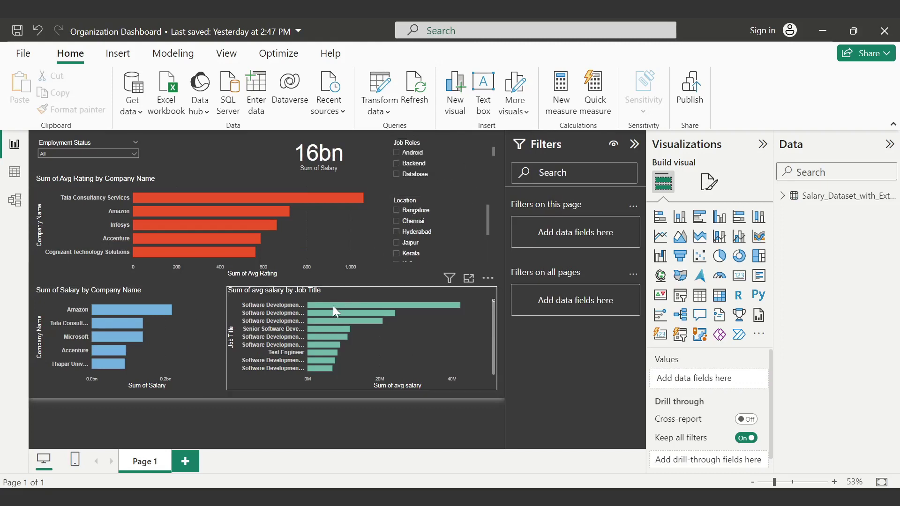
pyautogui.moveTo(332, 306)
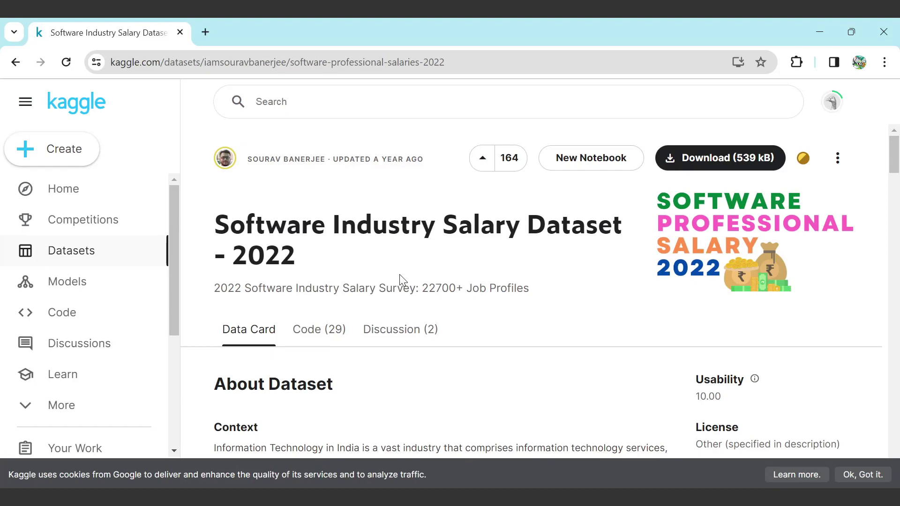
# Download the Software Industry Salary Dataset - 2022 from its Kaggle page.
pyautogui.moveTo(295, 256); pyautogui.dragTo(214, 236)
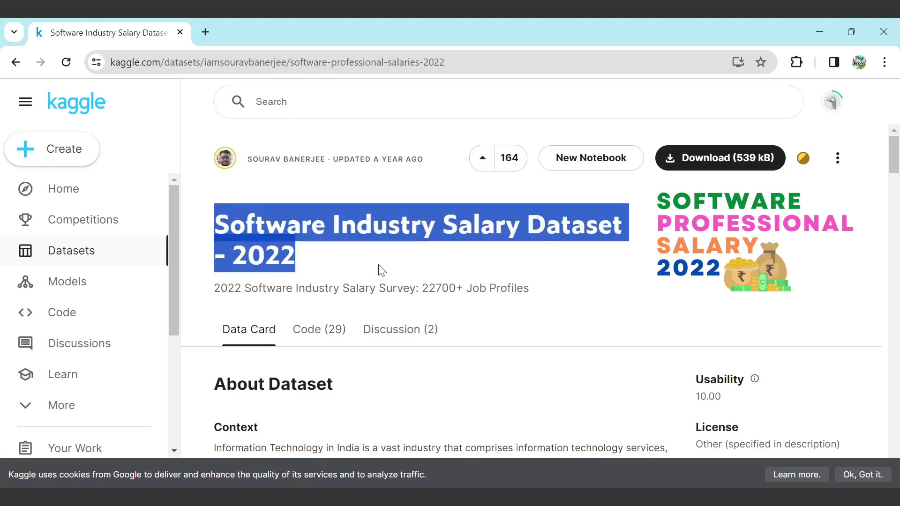
pyautogui.click(447, 269)
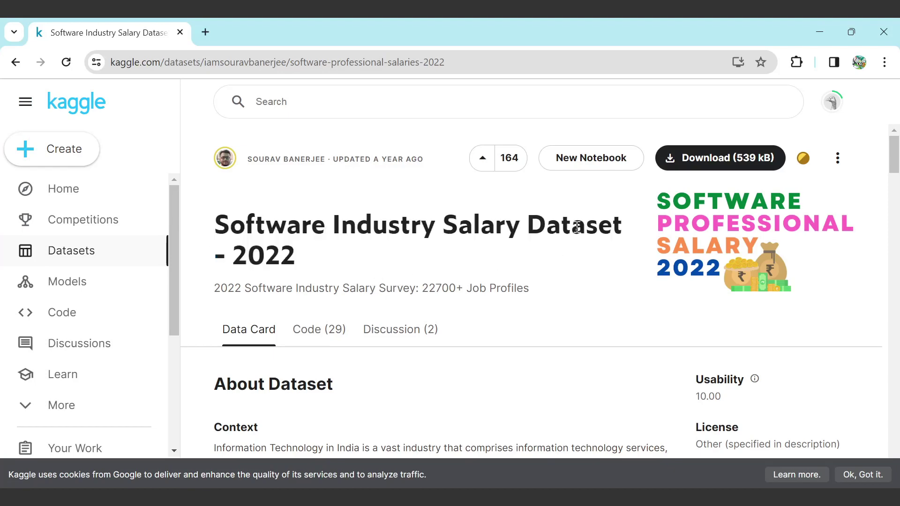
pyautogui.click(692, 165)
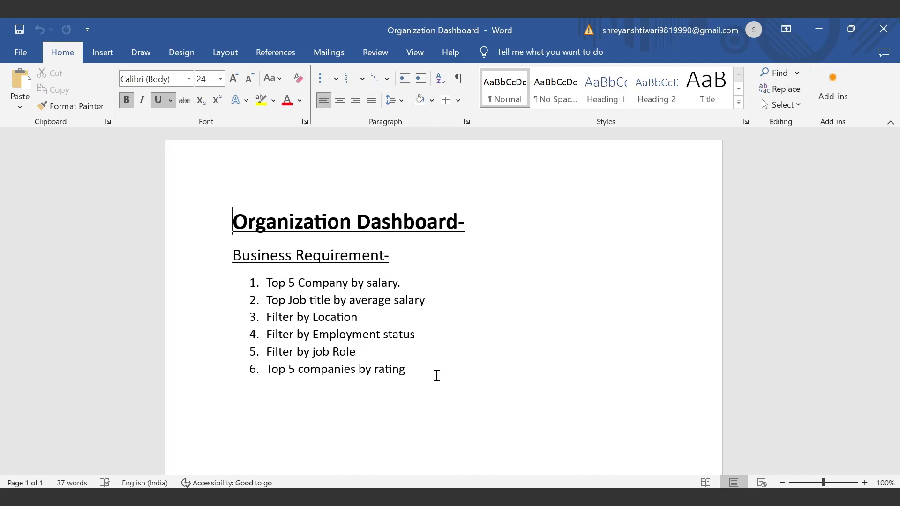
# Read through the six business requirements for the Organization Dashboard in the Word document.
pyautogui.moveTo(261, 280); pyautogui.dragTo(466, 289)
pyautogui.click(466, 290)
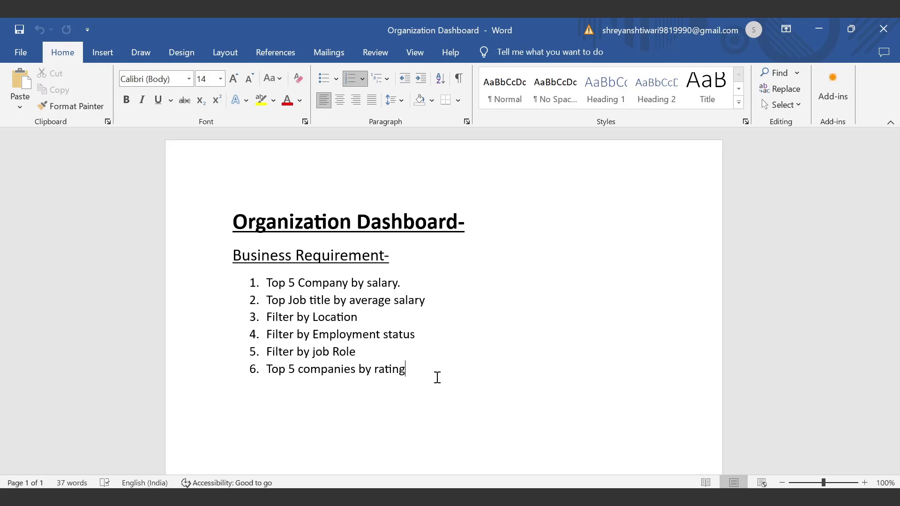
pyautogui.moveTo(420, 372); pyautogui.dragTo(255, 284)
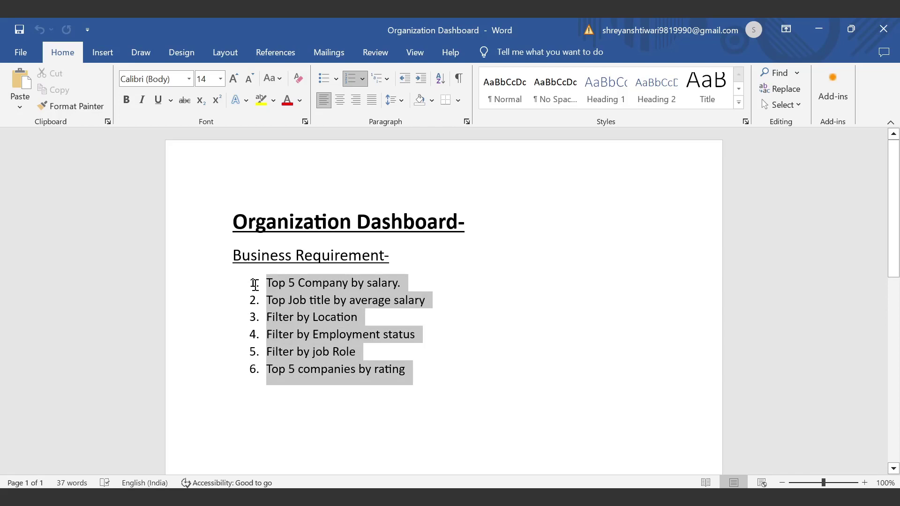
pyautogui.click(235, 279)
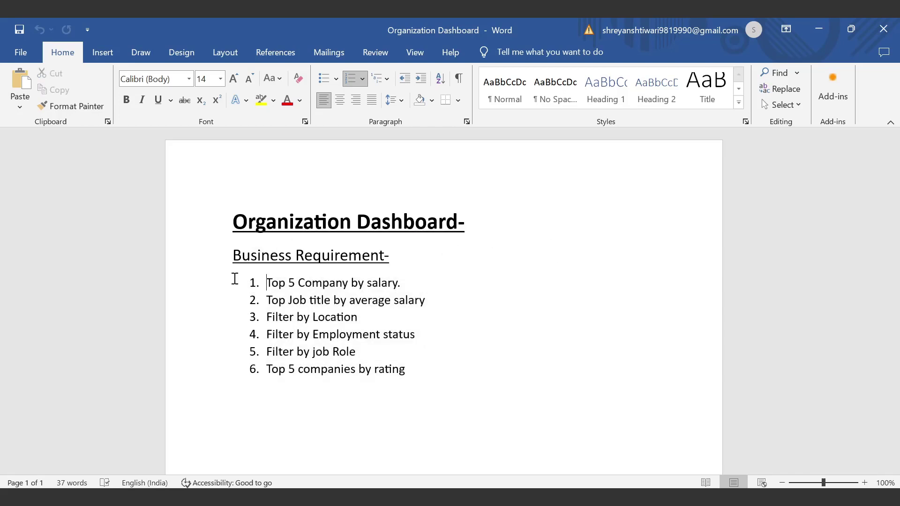
# Switch to the salary dataset workbook in Excel and turn on filters for its header row.
pyautogui.hotkey('alt', 'Tab')
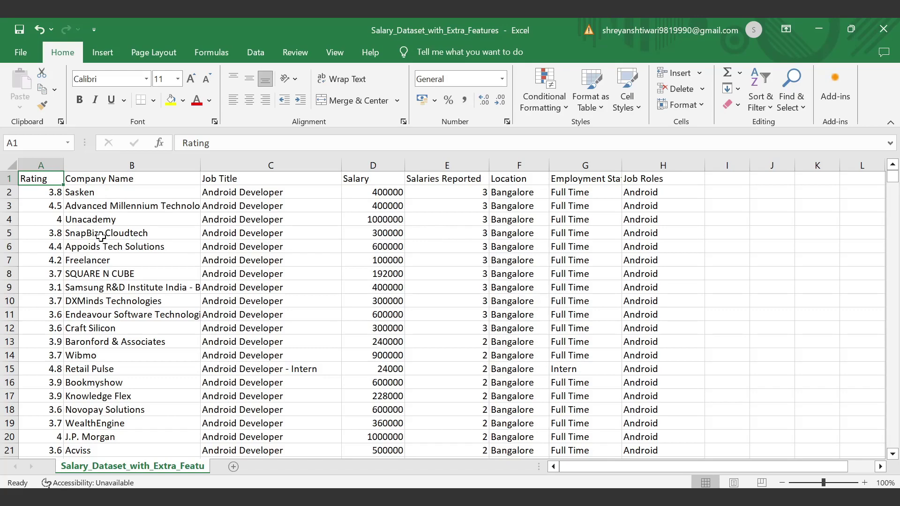
pyautogui.click(762, 107)
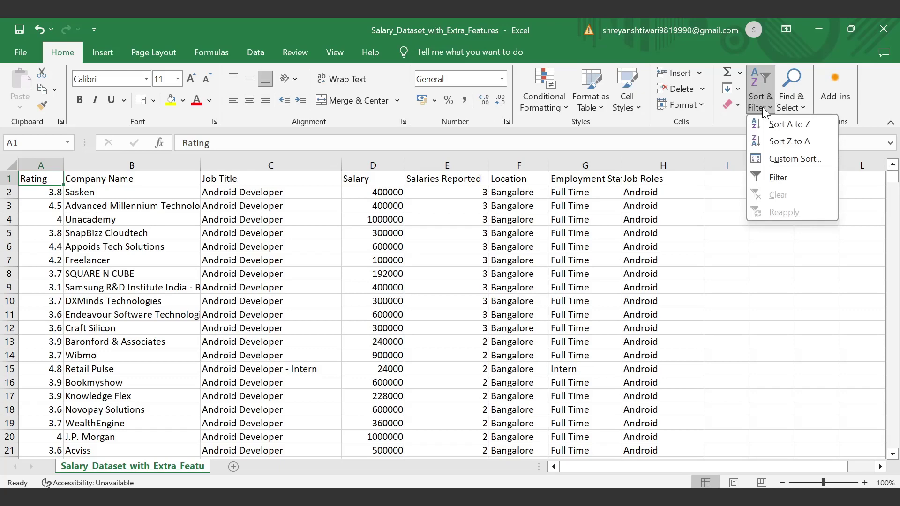
pyautogui.click(782, 177)
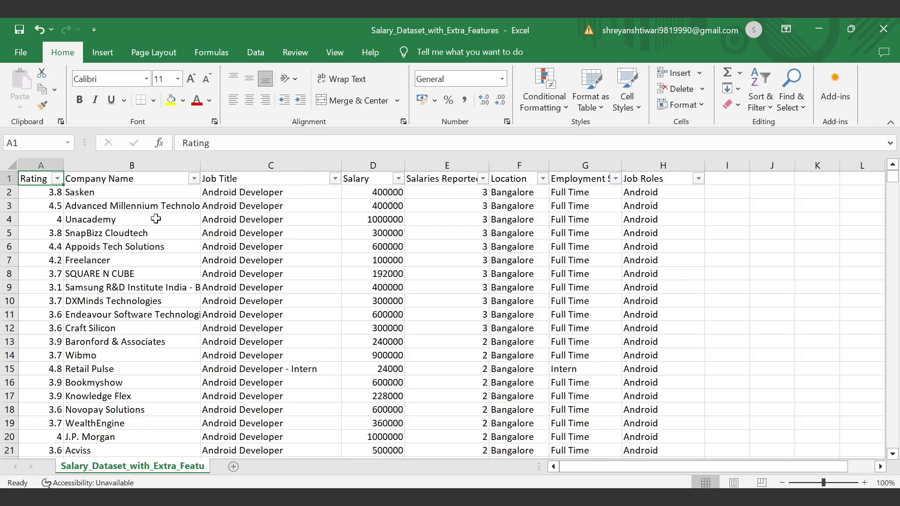
# Examine the distinct values in the Rating and Company Name columns through their filter lists.
pyautogui.click(56, 179)
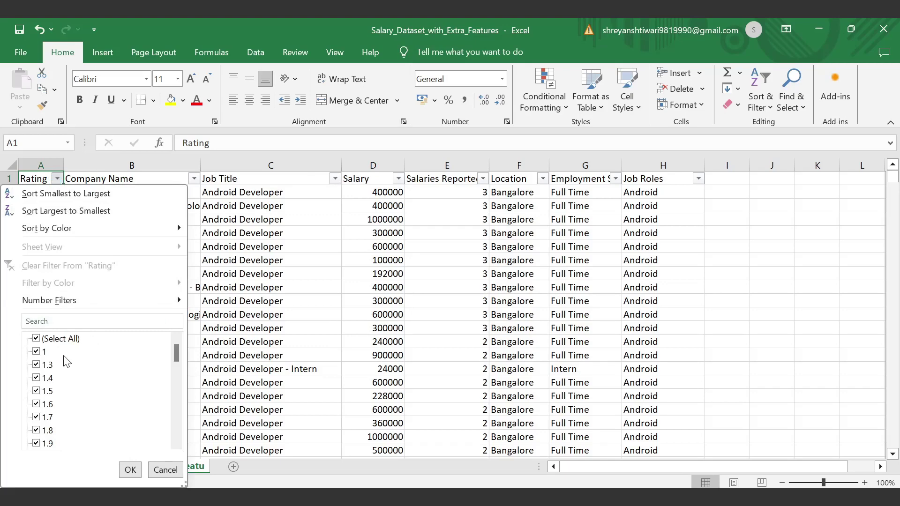
pyautogui.scroll(-10, 58, 356)
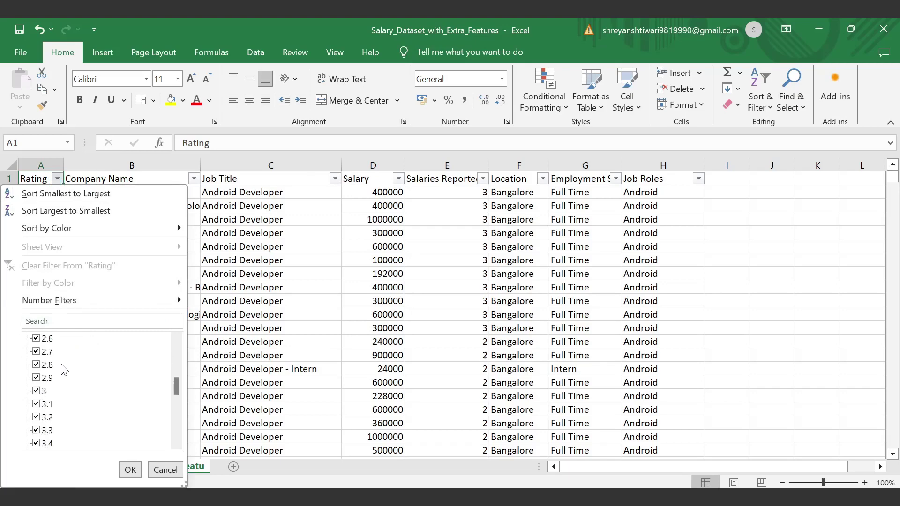
pyautogui.scroll(5, 69, 372)
pyautogui.scroll(5, 69, 371)
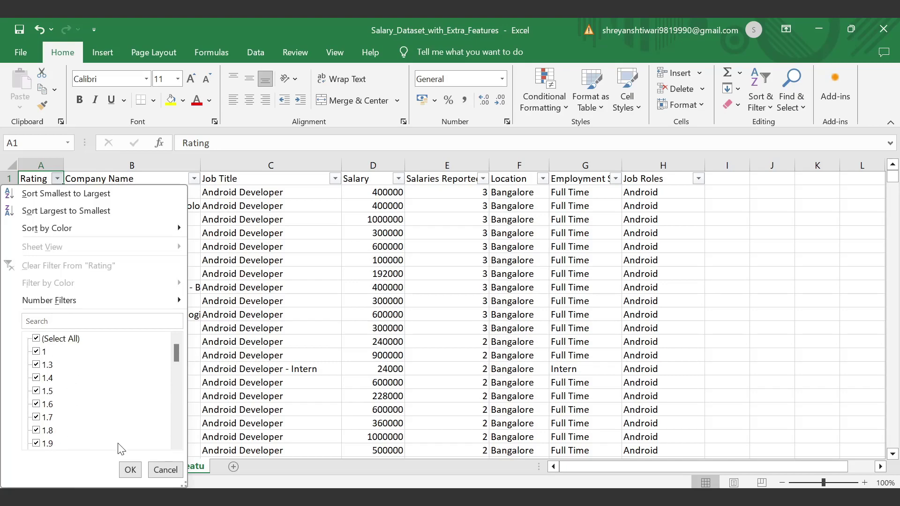
pyautogui.press('Right')
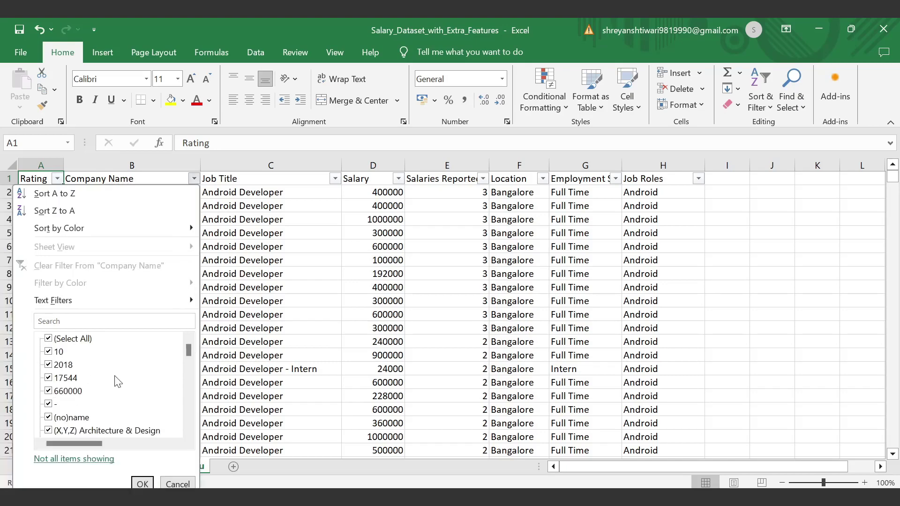
pyautogui.scroll(-15, 117, 381)
pyautogui.scroll(-12, 118, 381)
pyautogui.scroll(-4, 117, 381)
# Examine the filter values of the Job Title, Location and Employment Status columns without applying any filter.
pyautogui.click(334, 178)
pyautogui.click(335, 179)
pyautogui.scroll(-12, 309, 357)
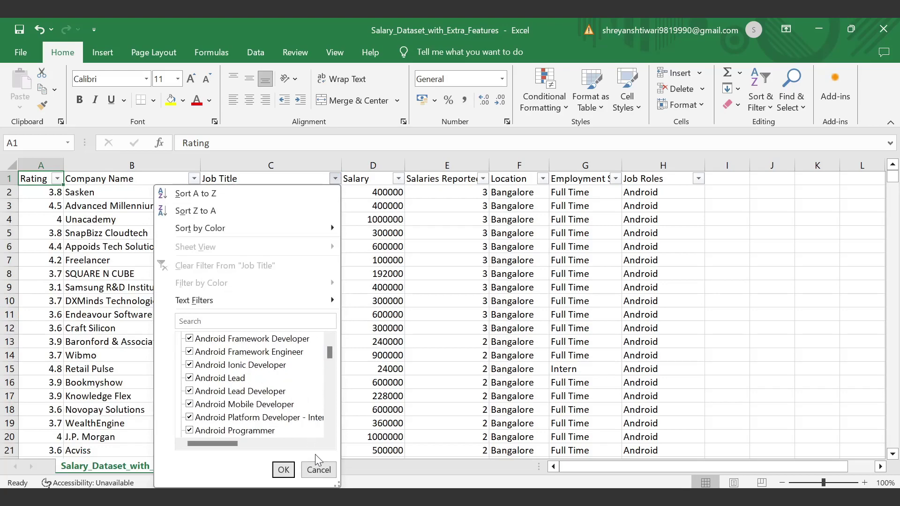
pyautogui.click(319, 470)
pyautogui.click(542, 179)
pyautogui.scroll(-1, 467, 367)
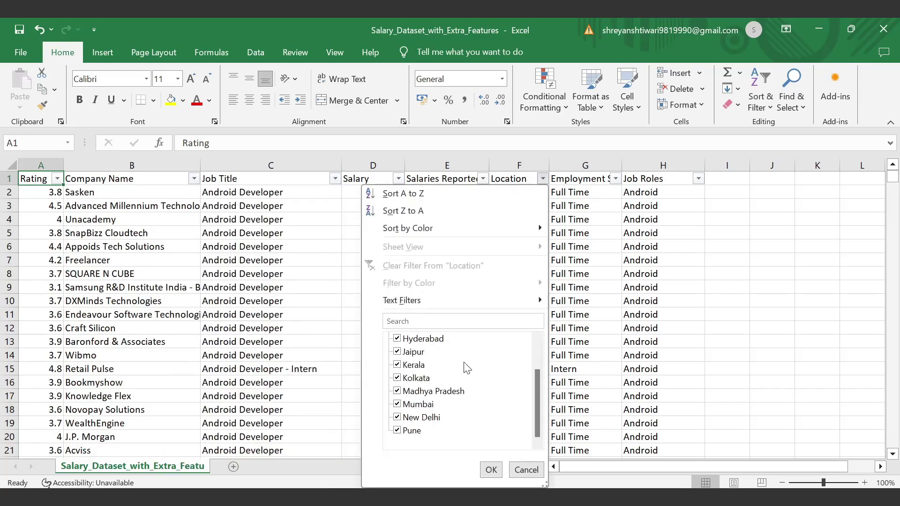
pyautogui.click(615, 179)
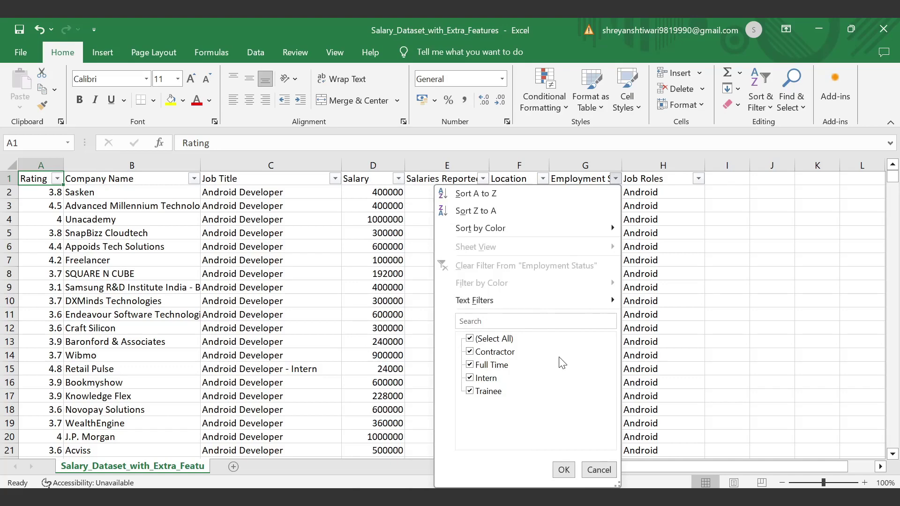
pyautogui.click(590, 473)
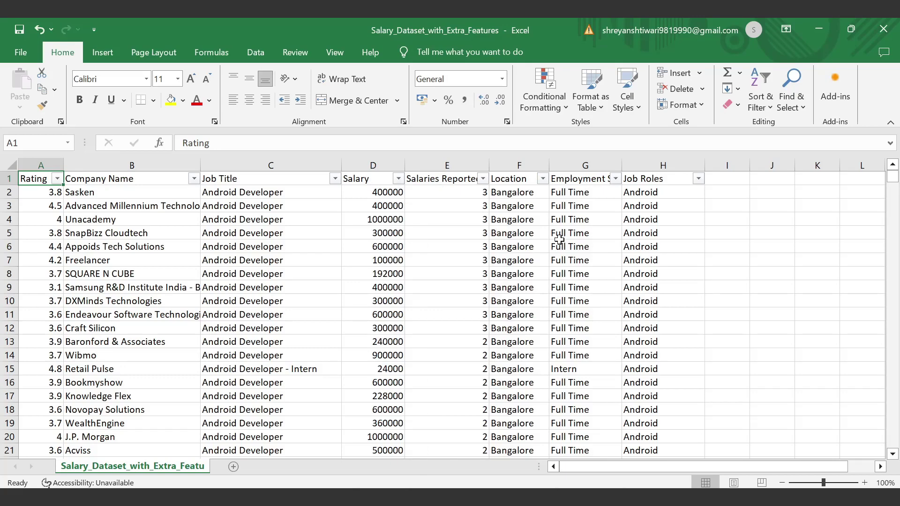
# Compare the requirements document in Word with the Excel dataset and highlight the Filter by Location requirement.
pyautogui.hotkey('alt', 'Tab')
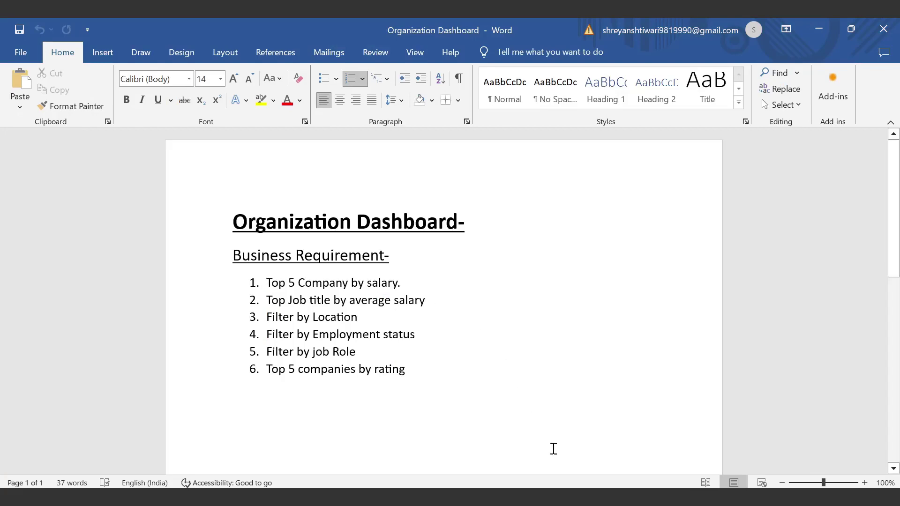
pyautogui.hotkey('alt', 'Tab')
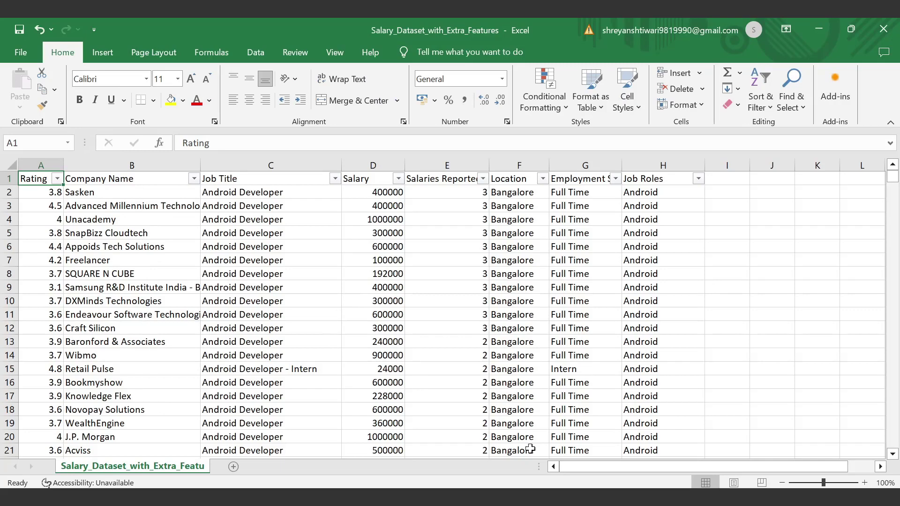
pyautogui.hotkey('alt', 'Tab')
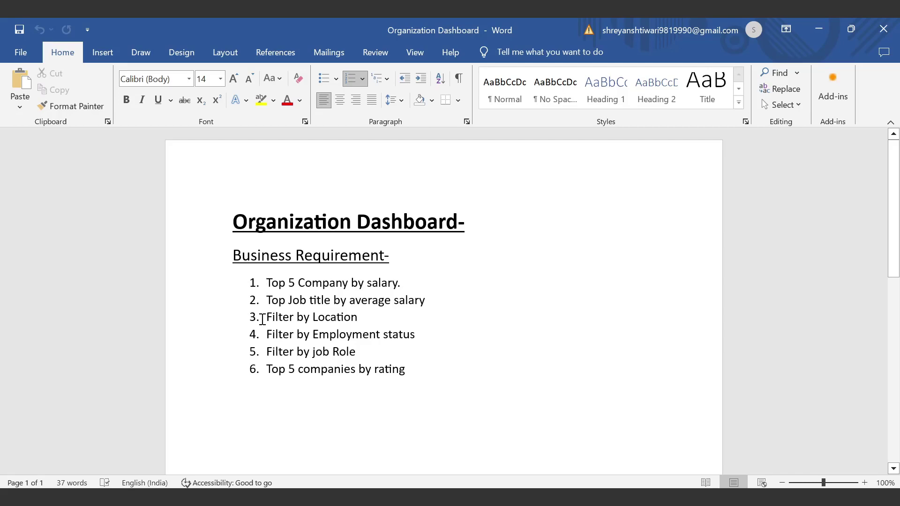
pyautogui.tripleClick(279, 319)
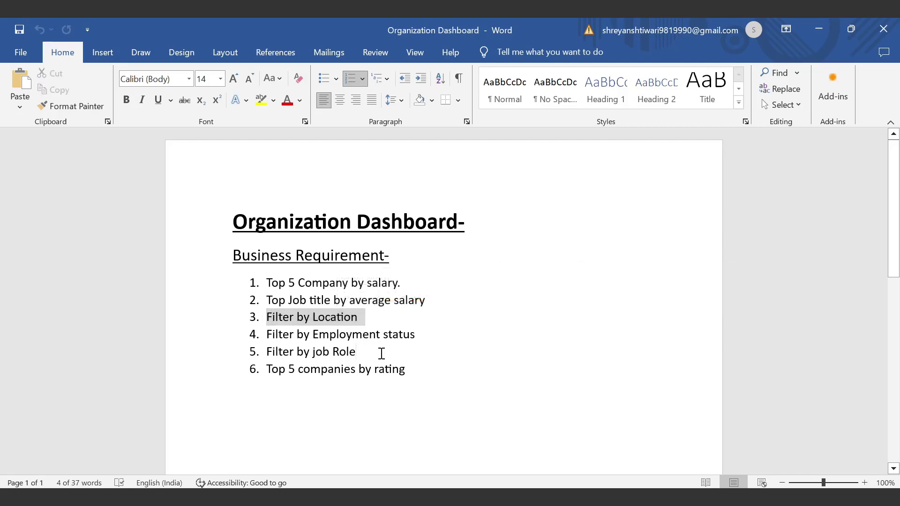
# Switch to the salary dataset workbook in Excel and examine the filter values of the Company Name, Job Title and Location columns.
pyautogui.hotkey('alt', 'Tab')
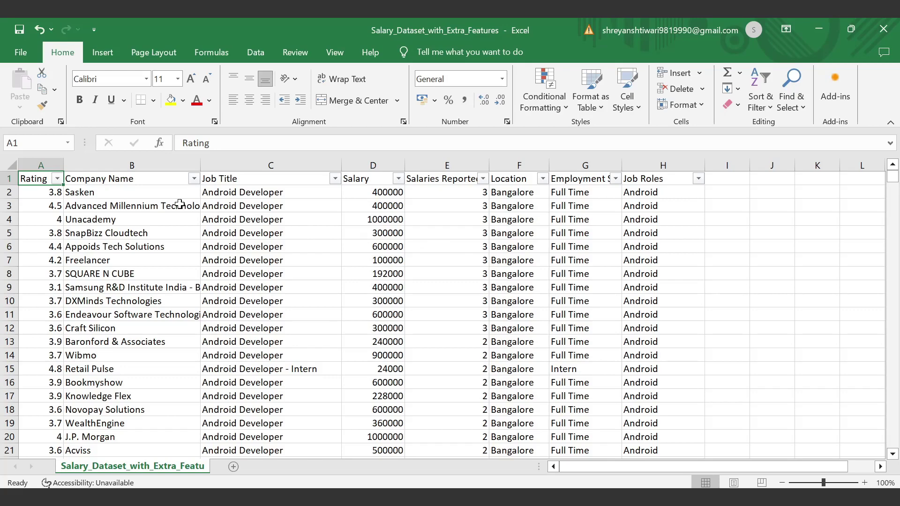
pyautogui.click(193, 180)
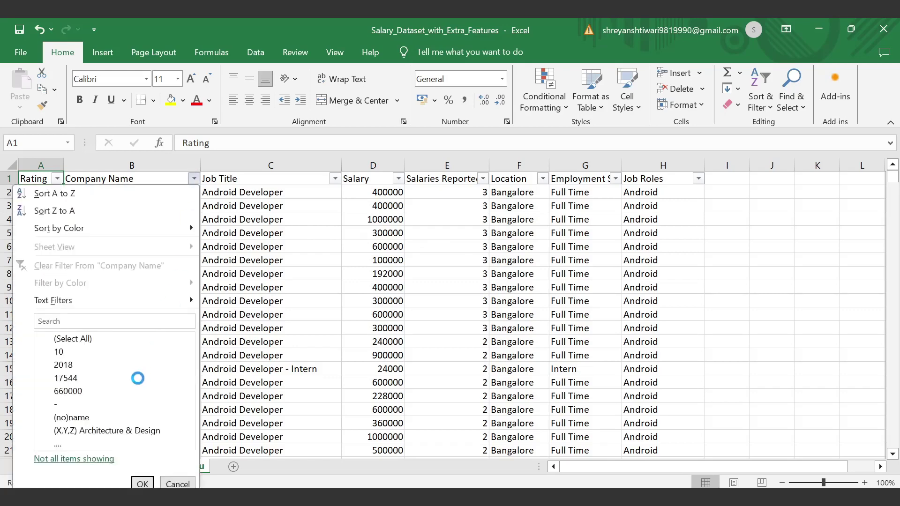
pyautogui.scroll(-8, 142, 383)
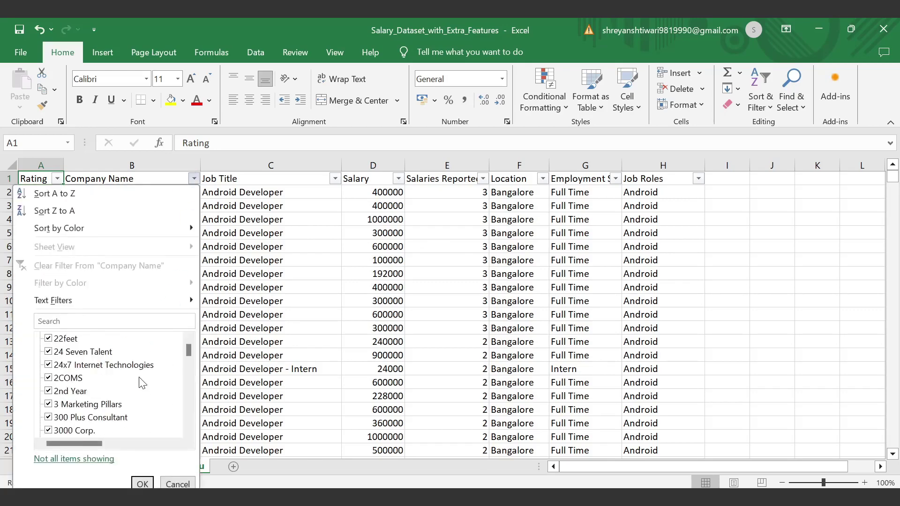
pyautogui.scroll(-10, 143, 381)
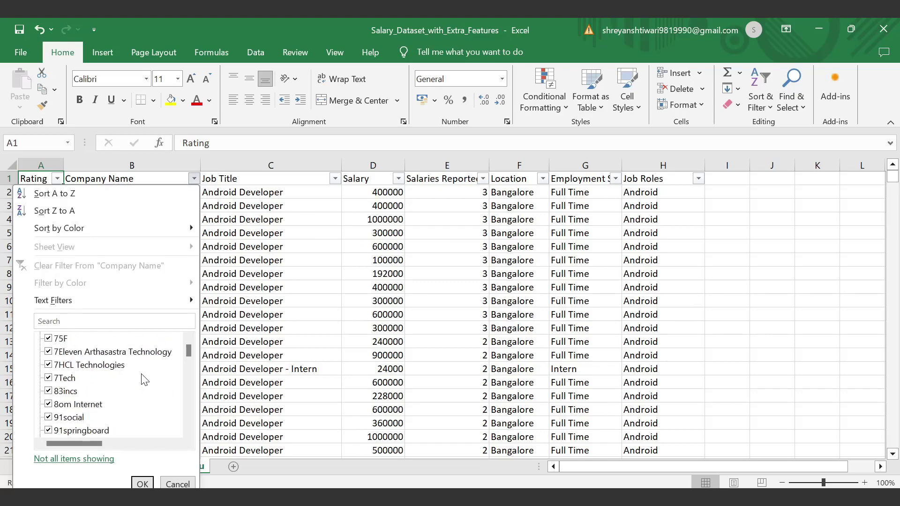
pyautogui.press('Escape')
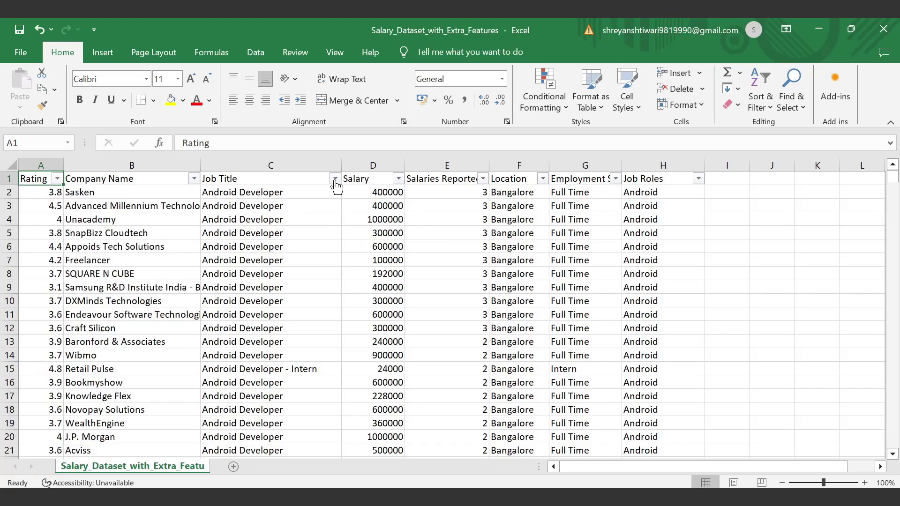
pyautogui.click(335, 179)
pyautogui.scroll(-10, 300, 390)
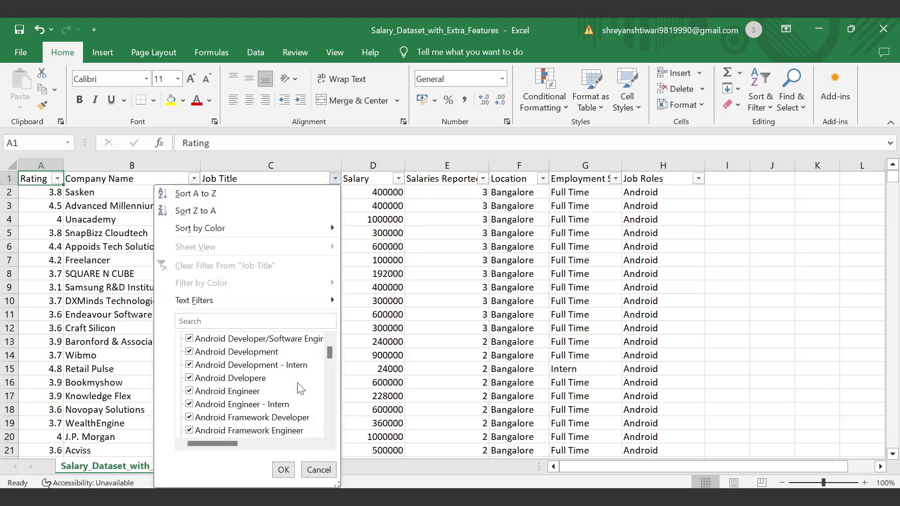
pyautogui.click(542, 179)
pyautogui.scroll(-1, 479, 382)
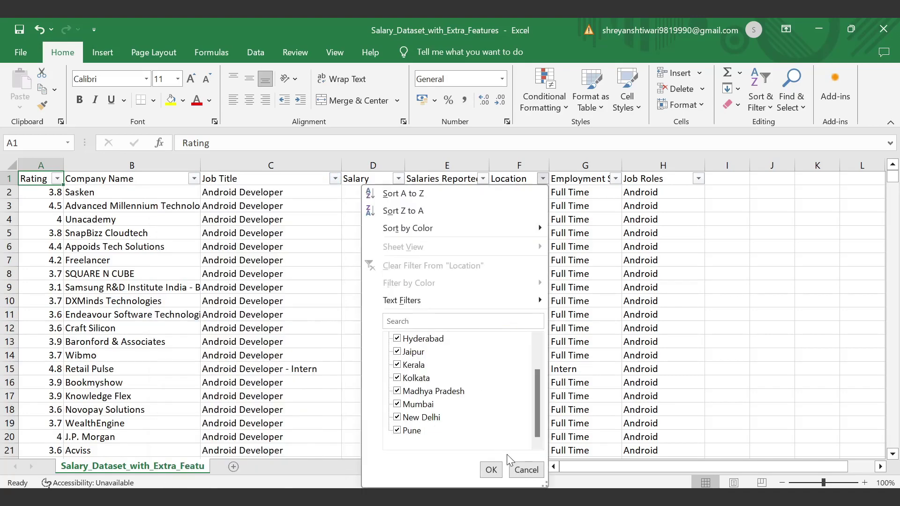
pyautogui.click(526, 470)
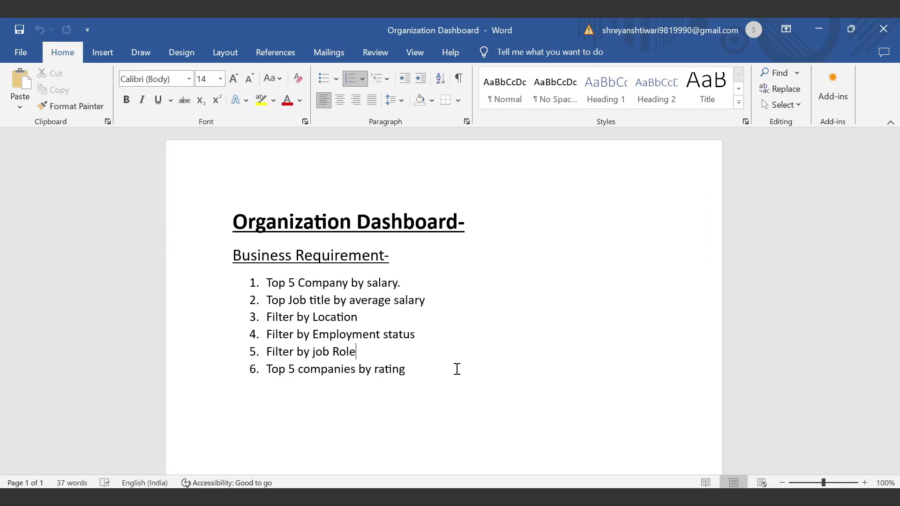
# Switch to Power BI Desktop and look through the full list of available data source connectors.
pyautogui.hotkey('alt', 'Tab')
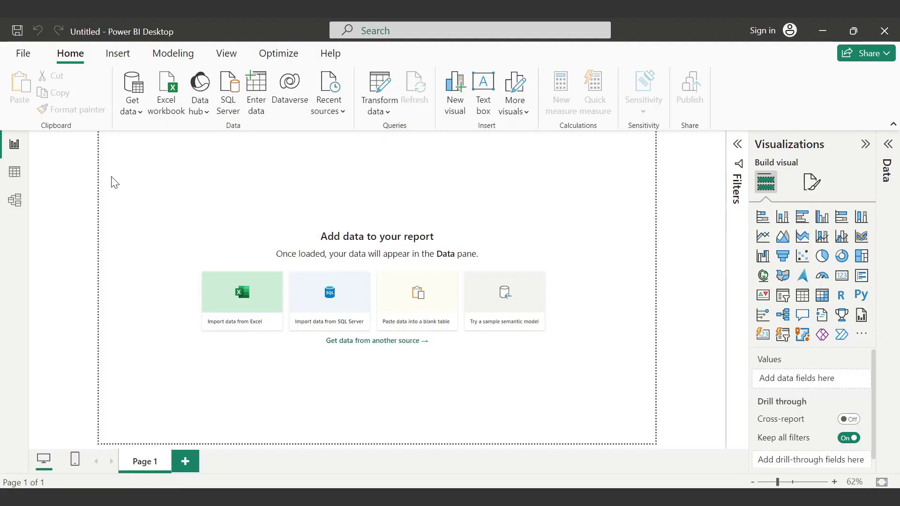
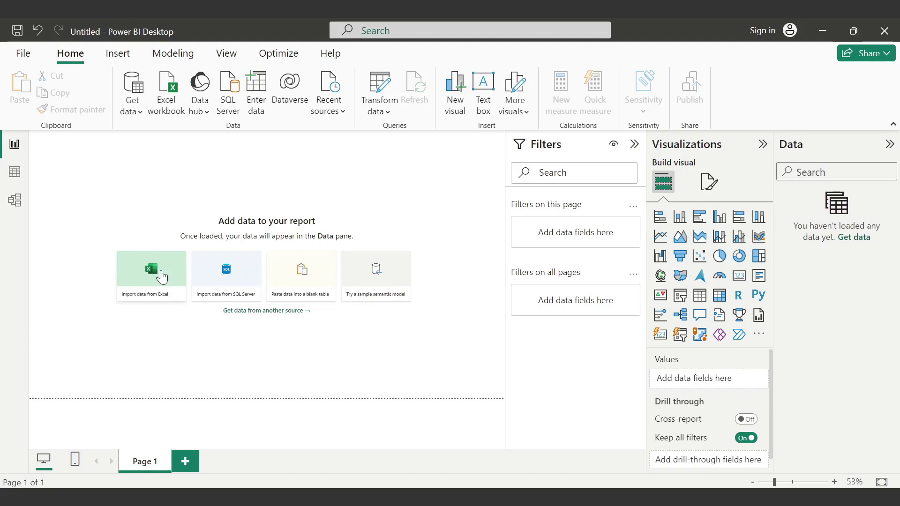
pyautogui.click(142, 114)
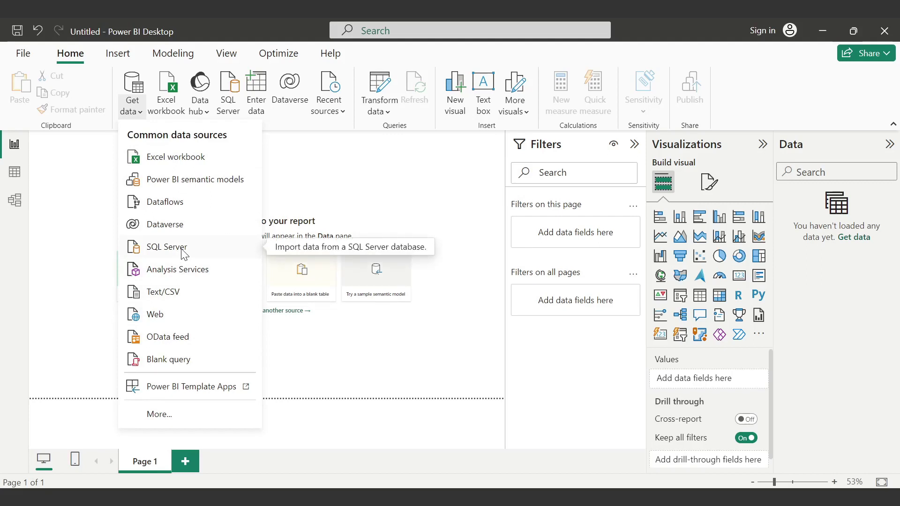
pyautogui.click(173, 413)
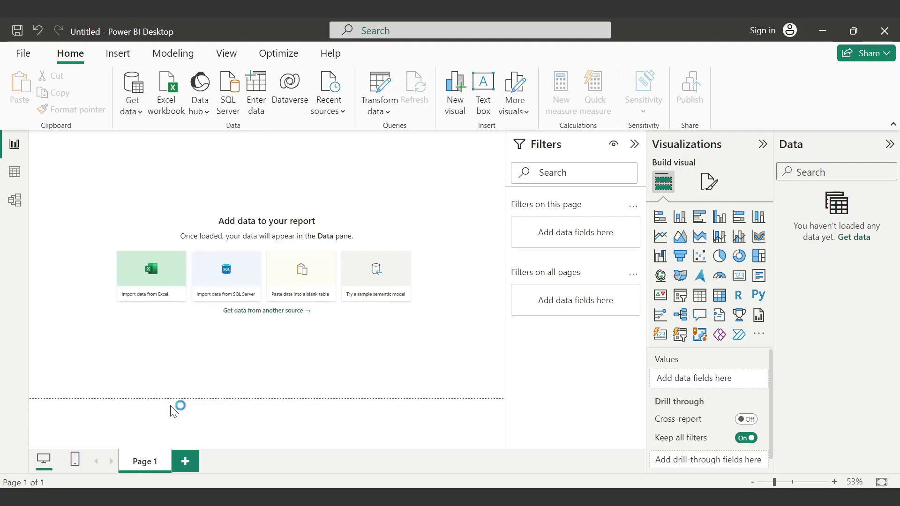
pyautogui.scroll(-5, 426, 157)
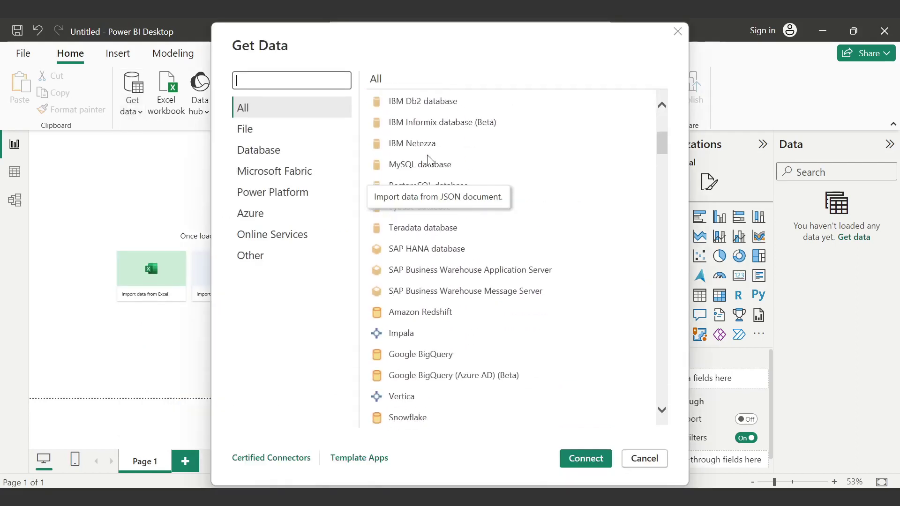
pyautogui.scroll(-3, 429, 160)
pyautogui.scroll(-3, 430, 161)
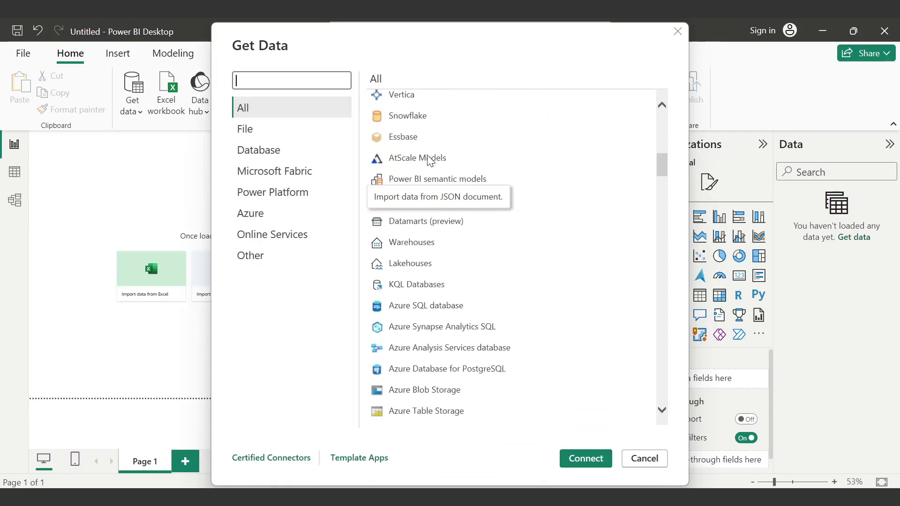
pyautogui.scroll(-10, 430, 161)
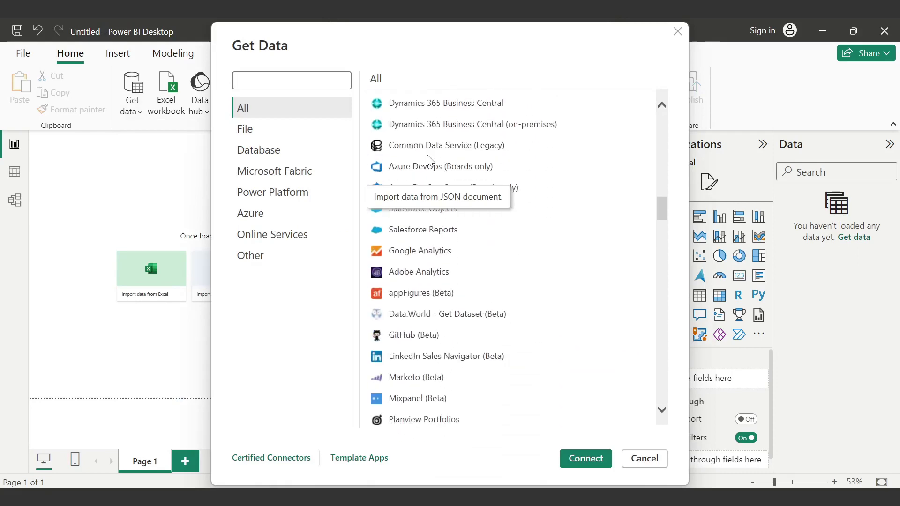
pyautogui.press('Escape')
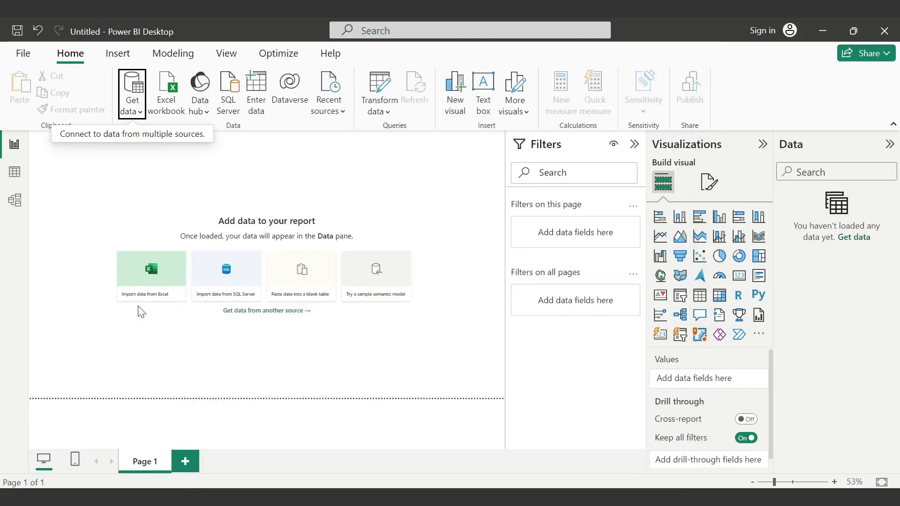
# Open Salary_Dataset_with_Extra_Features as the report's data source, with the file filter set to All Files.
pyautogui.click(142, 276)
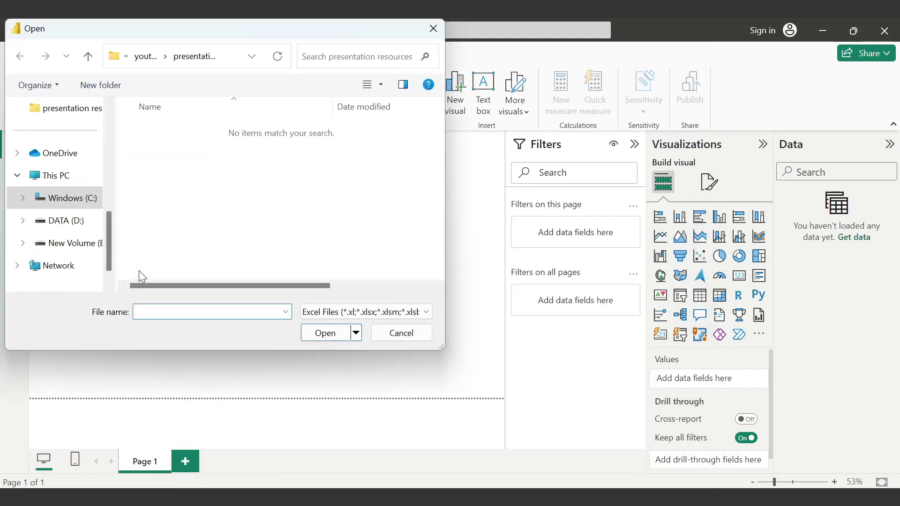
pyautogui.click(328, 311)
pyautogui.click(339, 337)
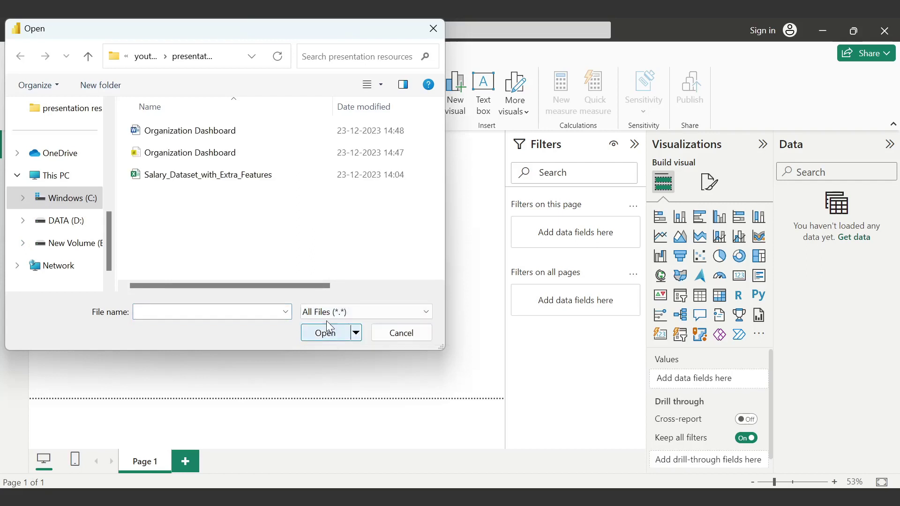
pyautogui.click(225, 185)
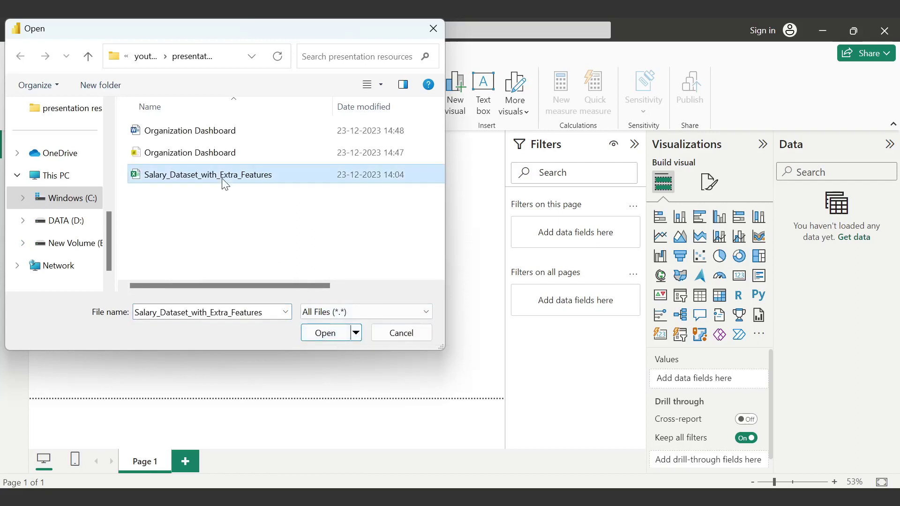
pyautogui.click(324, 333)
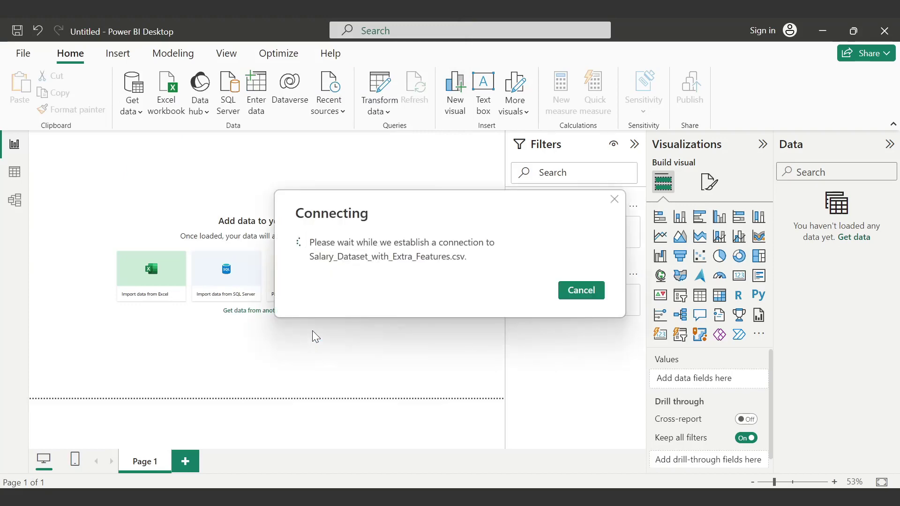
# Load the salary dataset with data type detection based on the first 200 rows, and expand its table to list the fields.
pyautogui.click(634, 88)
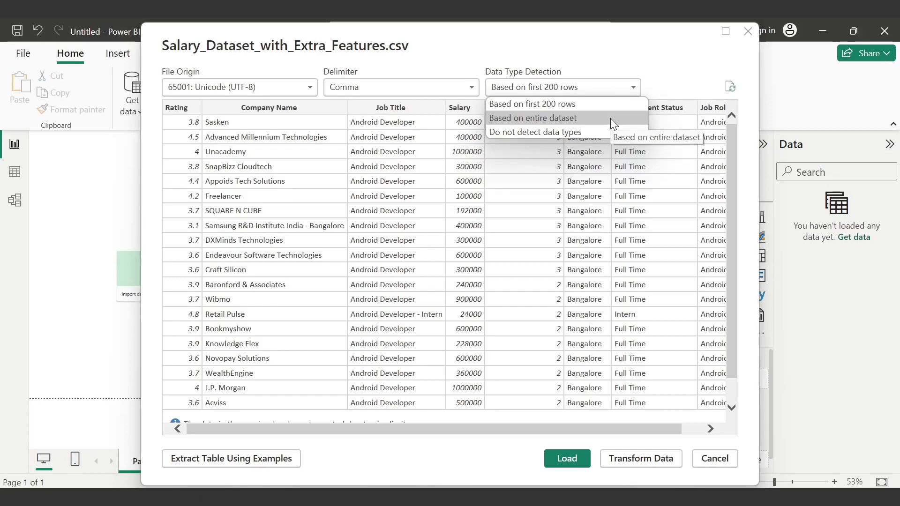
pyautogui.press('Escape')
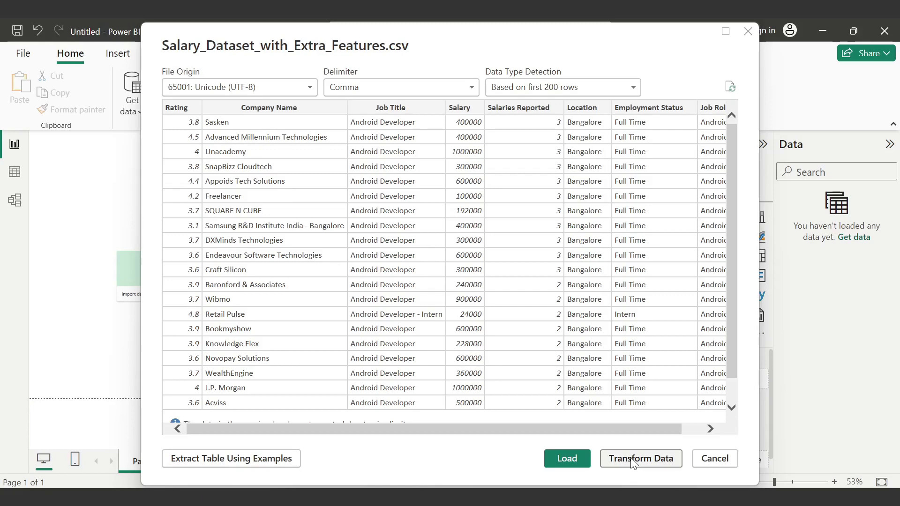
pyautogui.click(565, 463)
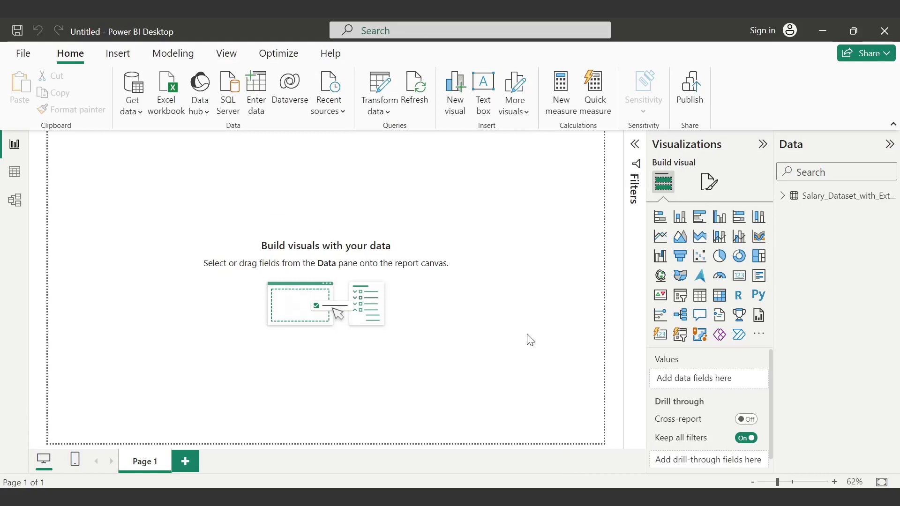
pyautogui.click(782, 197)
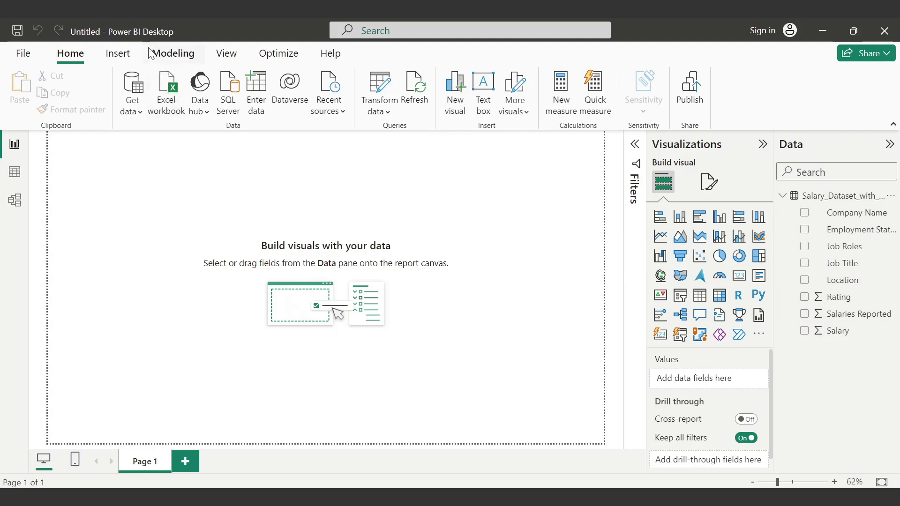
# Try the Bloom theme on the report.
pyautogui.click(128, 52)
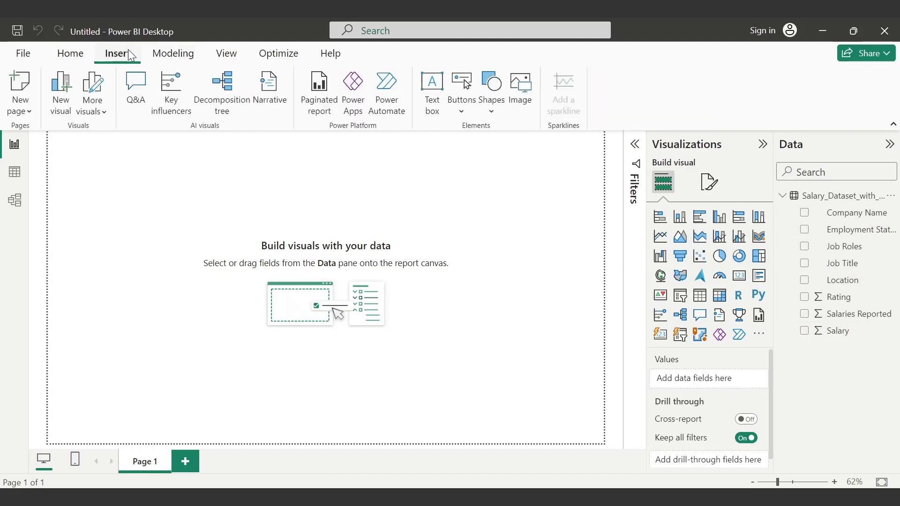
pyautogui.click(171, 55)
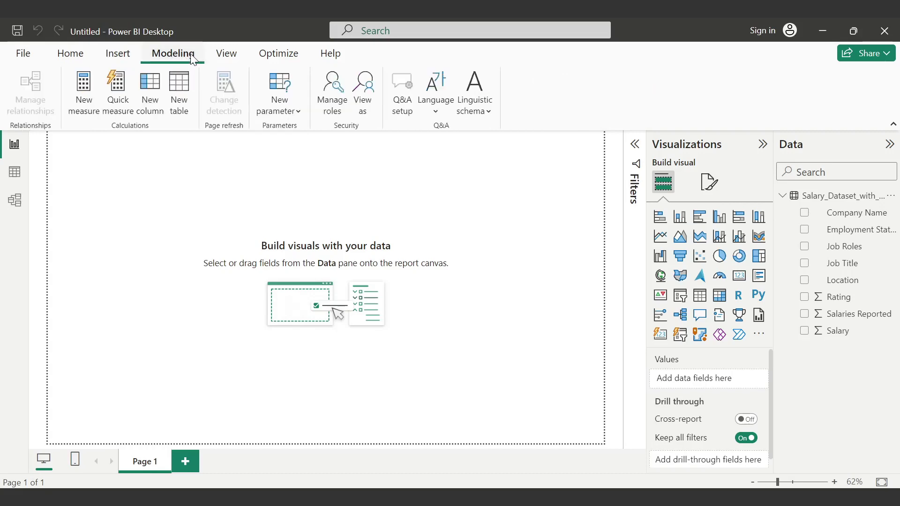
pyautogui.click(221, 54)
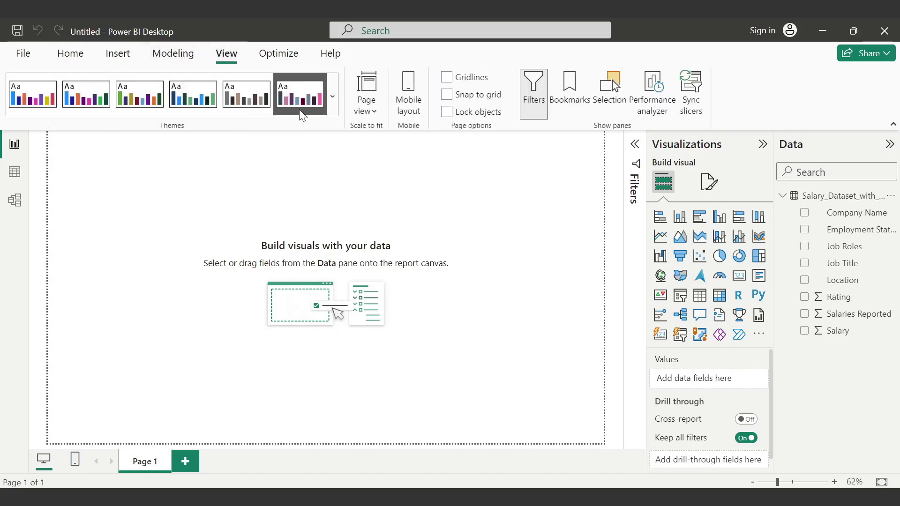
pyautogui.click(331, 99)
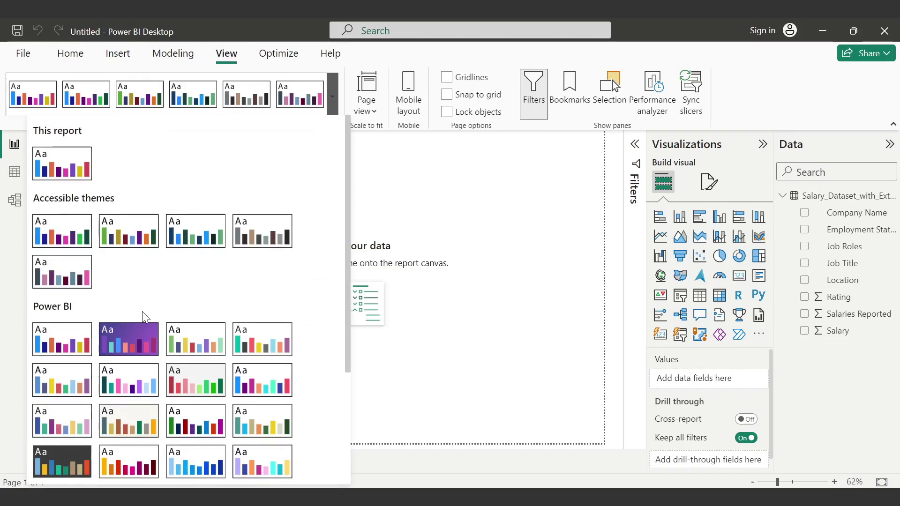
pyautogui.press('Escape')
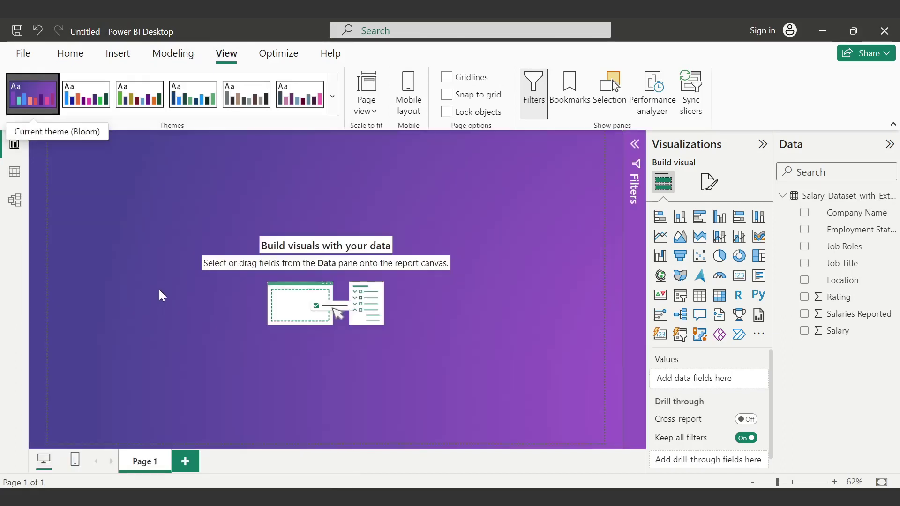
# Apply the Innovate theme to the report.
pyautogui.click(333, 105)
pyautogui.scroll(-3, 238, 295)
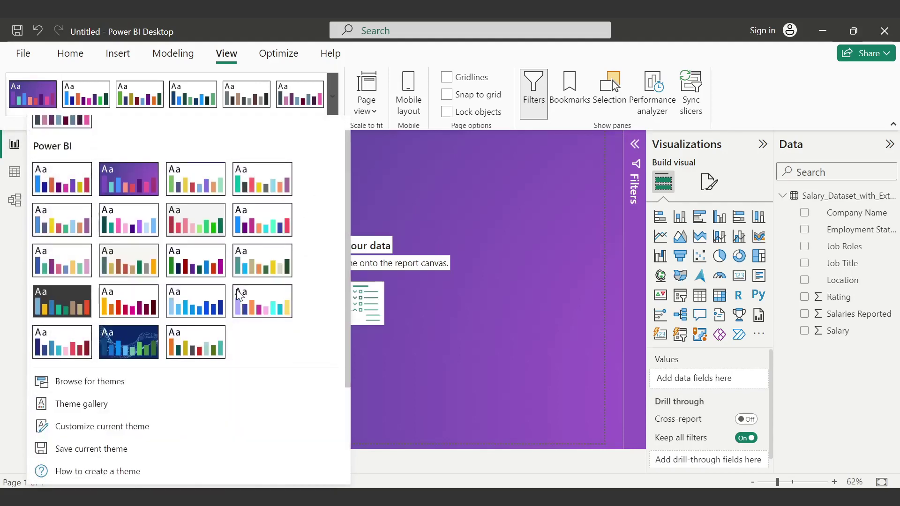
pyautogui.click(82, 296)
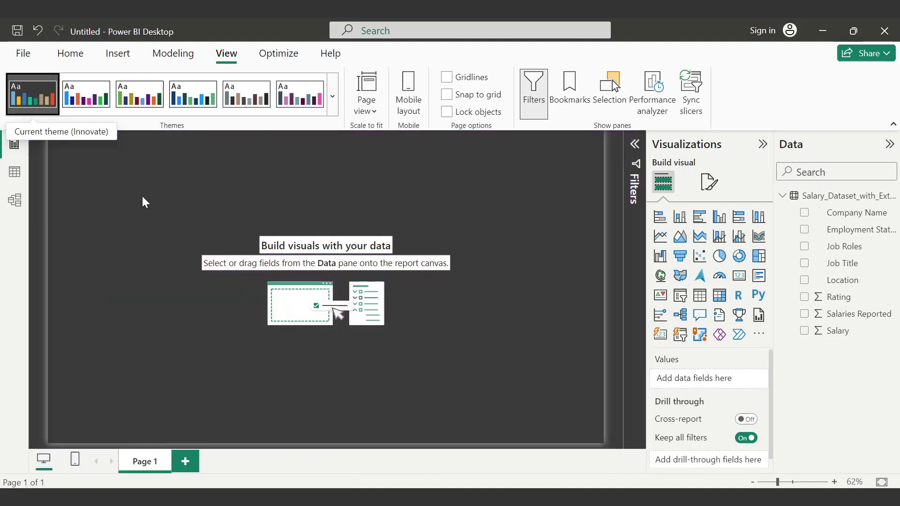
# Add a clustered bar chart with Company Name on the Y-axis and Salary on the X-axis, and widen it.
pyautogui.hotkey('alt', 'Tab')
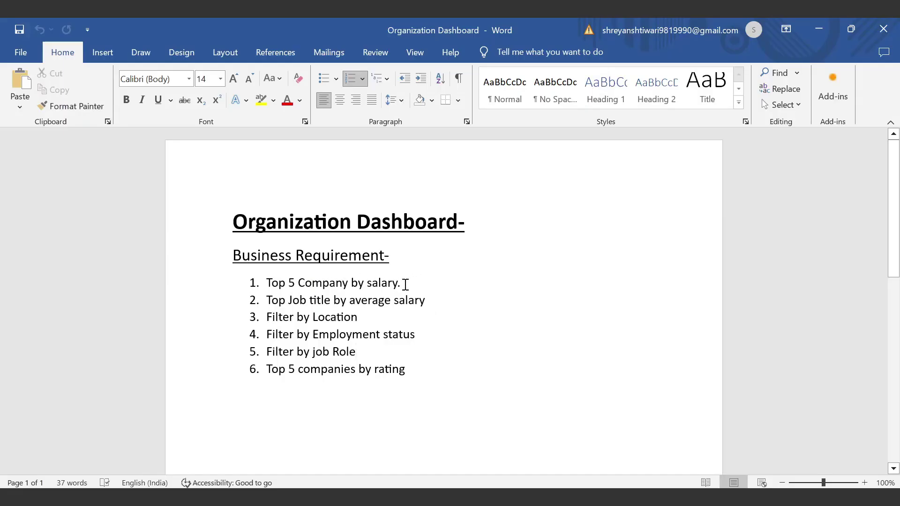
pyautogui.hotkey('alt', 'Tab')
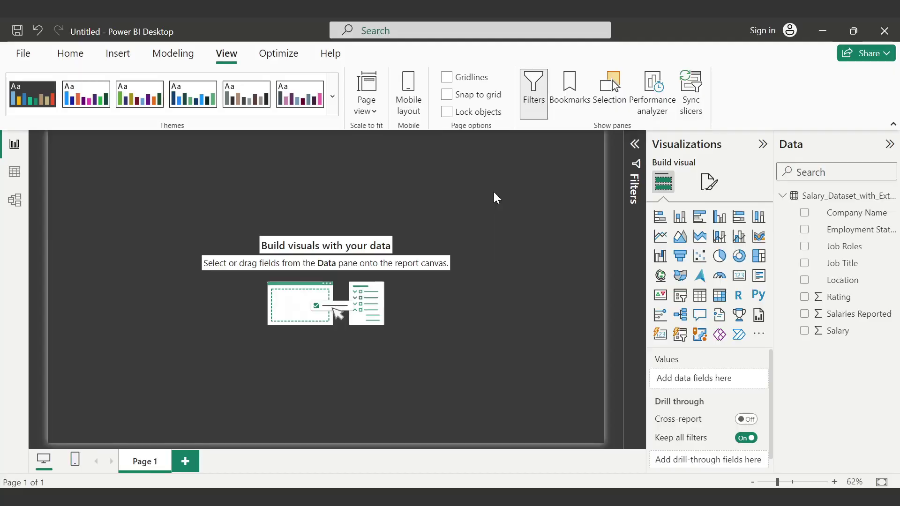
pyautogui.click(698, 219)
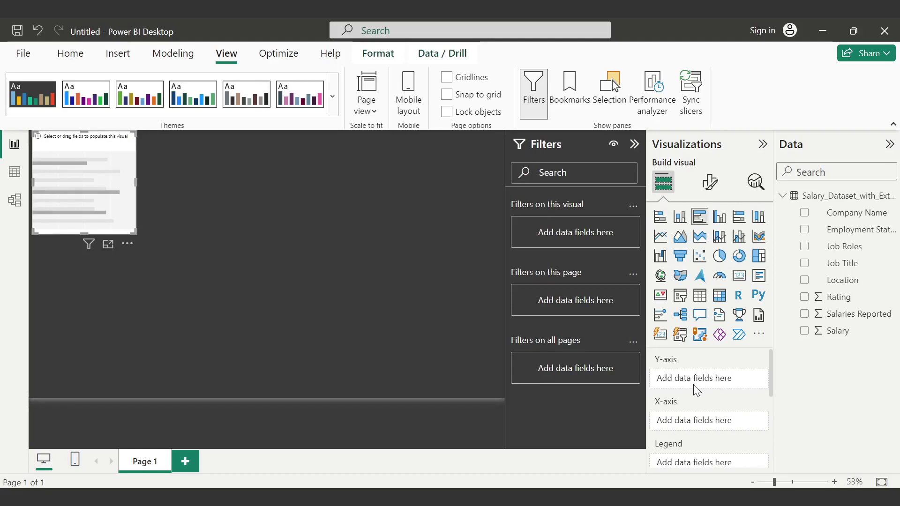
pyautogui.moveTo(862, 213); pyautogui.dragTo(730, 377)
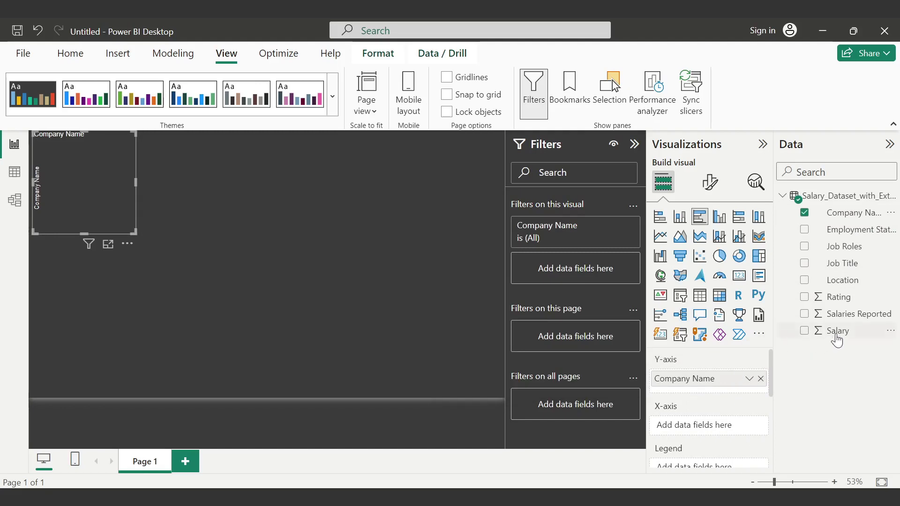
pyautogui.moveTo(834, 334); pyautogui.dragTo(729, 428)
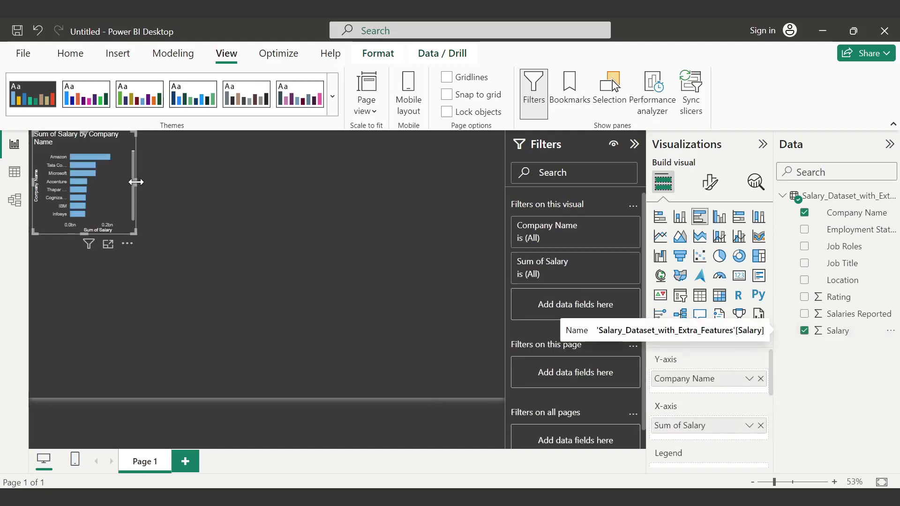
pyautogui.moveTo(136, 181); pyautogui.dragTo(274, 186)
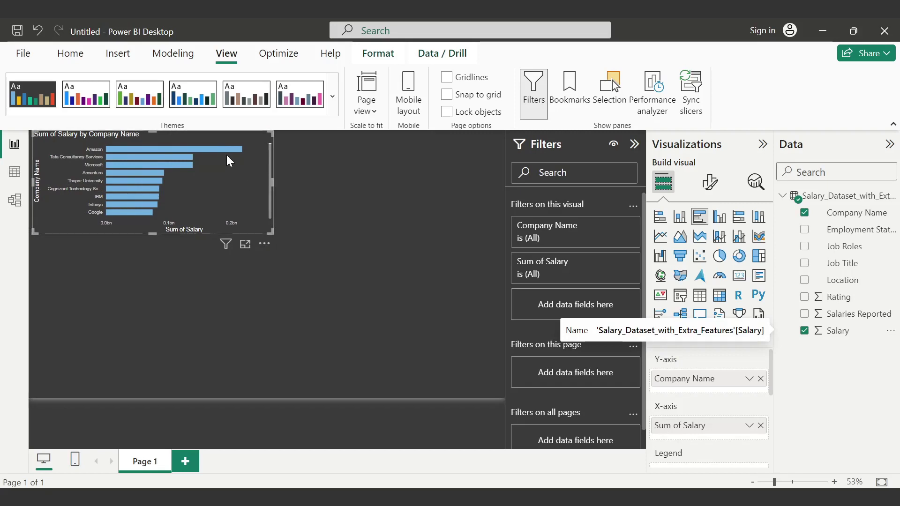
pyautogui.moveTo(222, 149)
# Add a new calculated column to the salary table and name it Avg salary.
pyautogui.rightClick(834, 335)
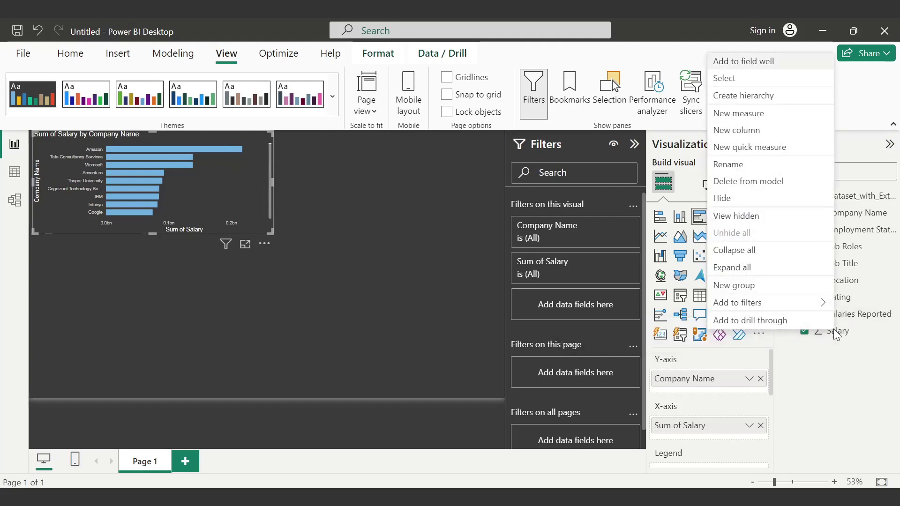
pyautogui.click(744, 132)
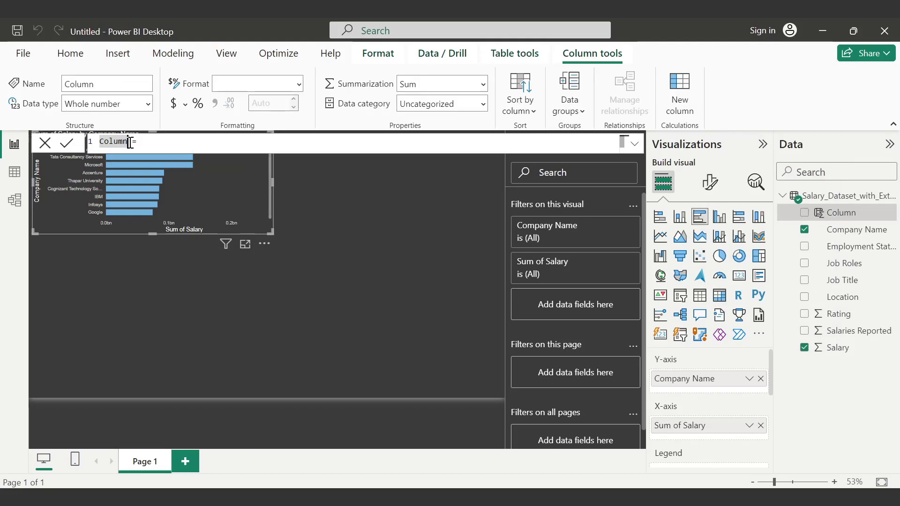
pyautogui.click(130, 142)
pyautogui.press('BackSpace')
pyautogui.press('BackSpace')
pyautogui.press('BackSpace')
pyautogui.press('BackSpace')
pyautogui.press('BackSpace')
pyautogui.press('BackSpace')
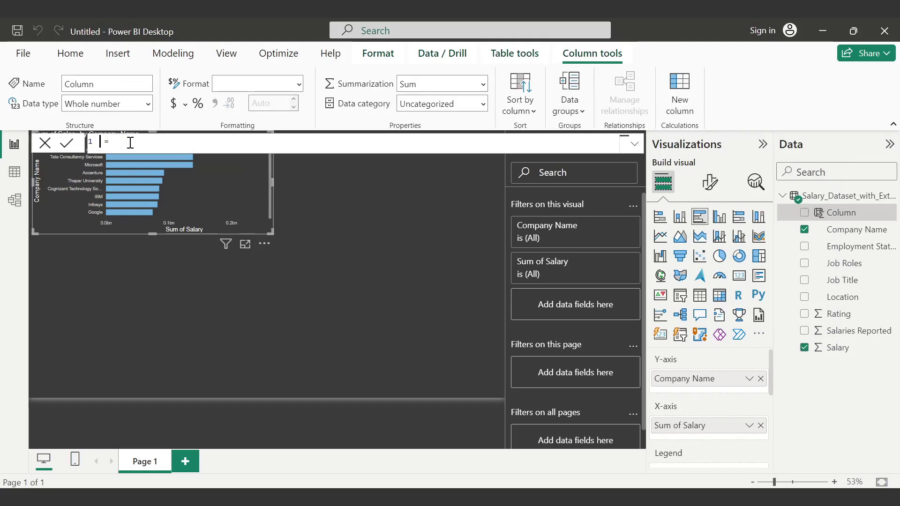
pyautogui.write('Avg')
pyautogui.write(' sala')
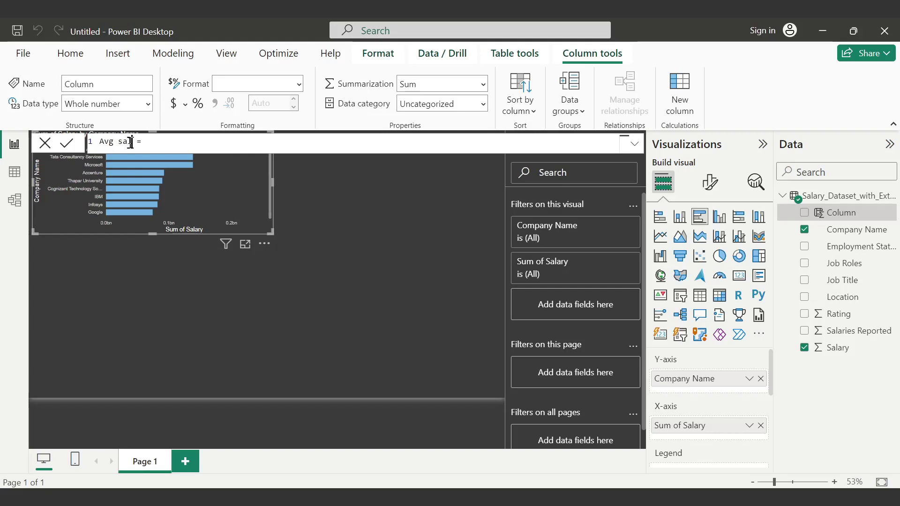
pyautogui.write('ry')
# Define the Avg salary column as AVERAGE(Salary_Dataset_with_Extra_Features[Salary]) and commit the formula.
pyautogui.click(166, 143)
pyautogui.write('av')
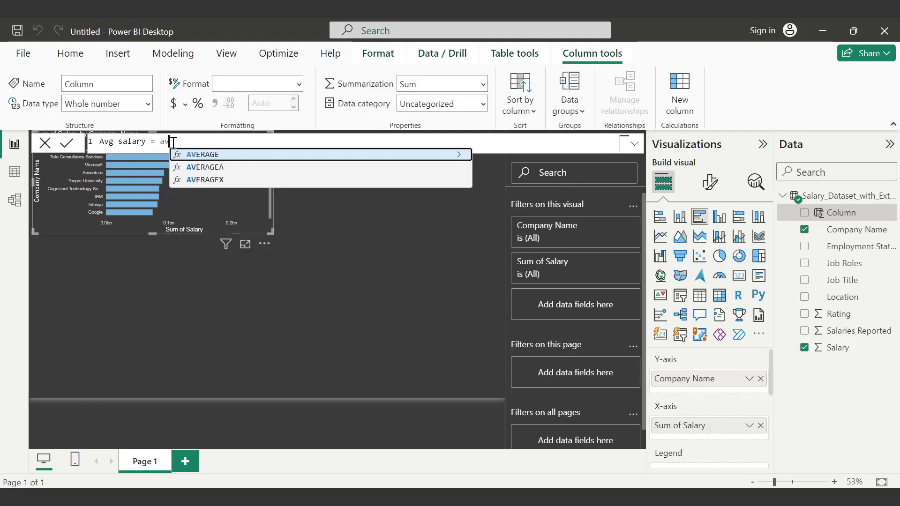
pyautogui.click(200, 157)
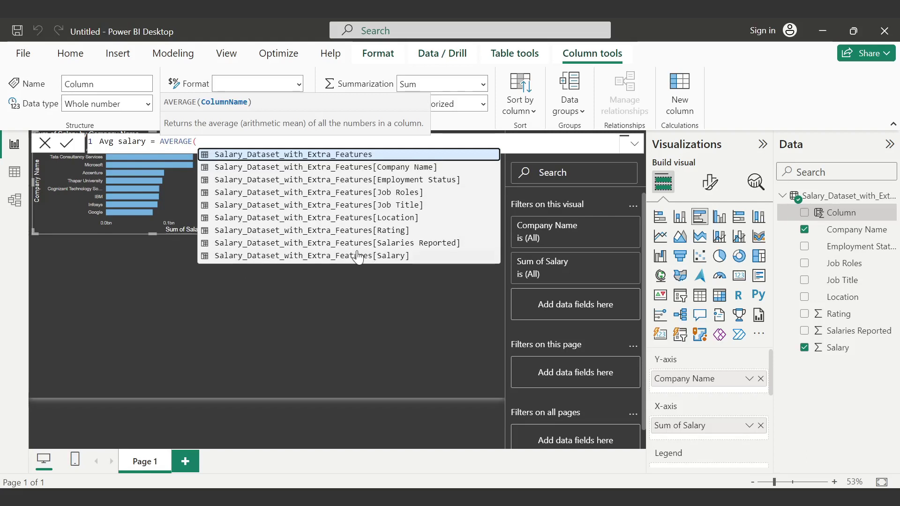
pyautogui.click(381, 255)
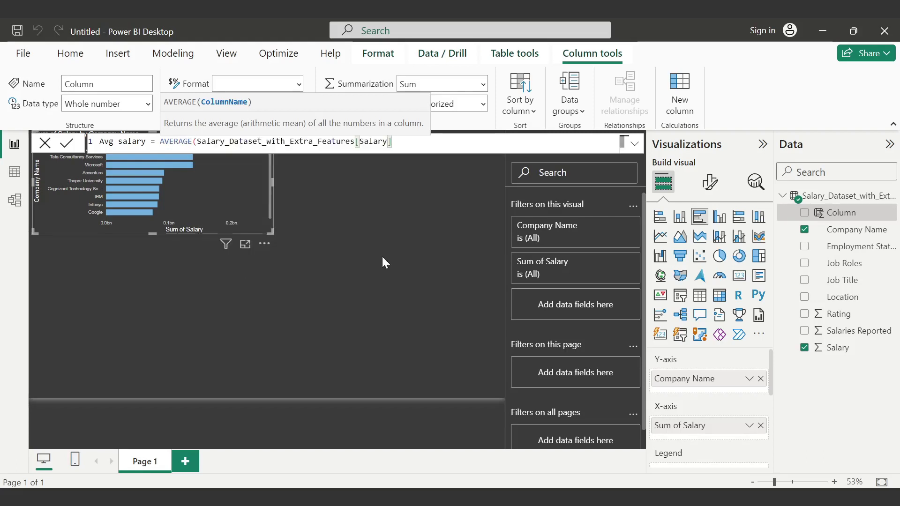
pyautogui.write(')')
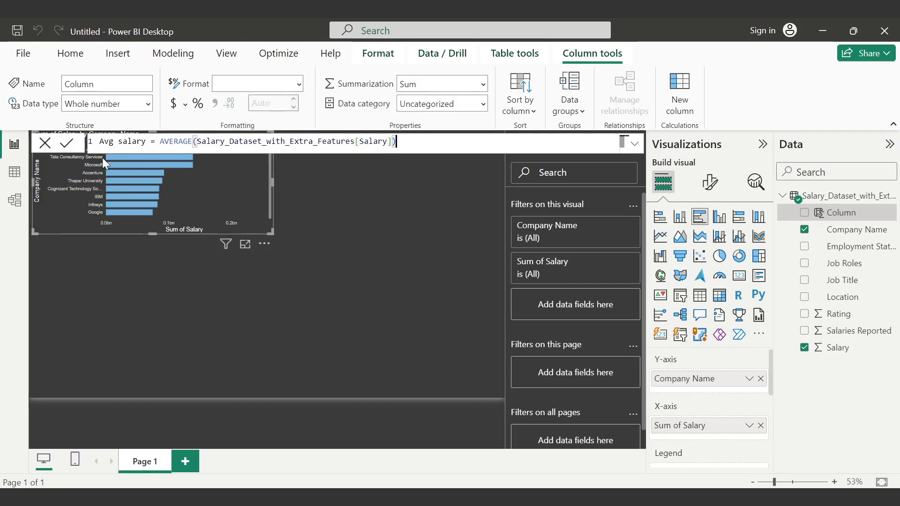
pyautogui.click(68, 143)
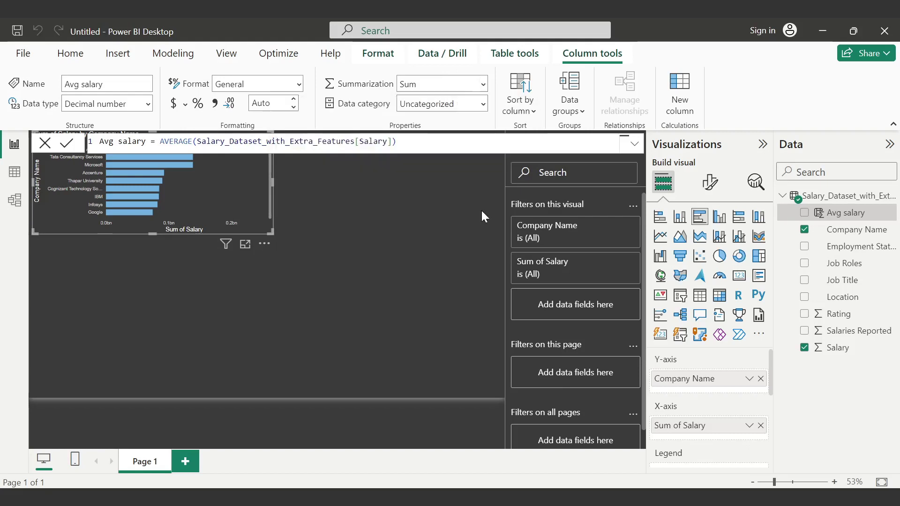
# Replace Salary with Avg salary on the bar chart's X-axis and shift the chart slightly down the page.
pyautogui.click(760, 426)
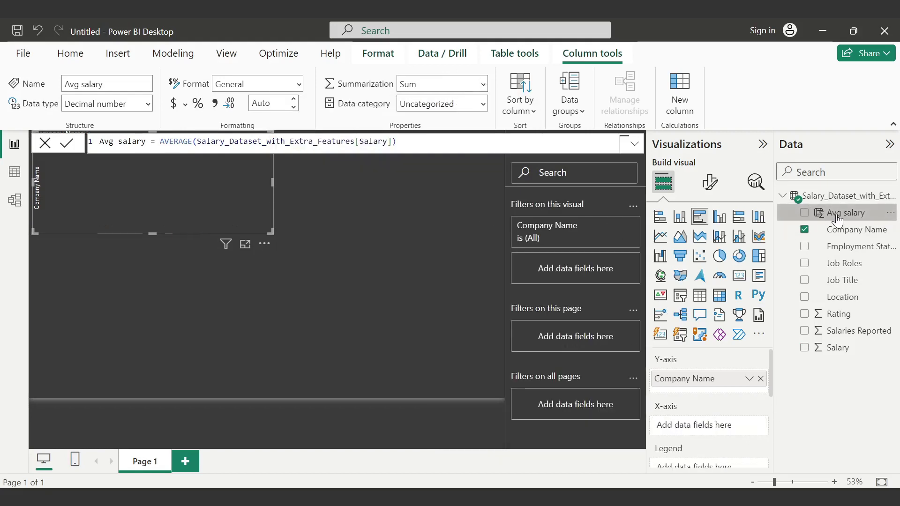
pyautogui.moveTo(811, 214); pyautogui.dragTo(713, 430)
pyautogui.click(234, 238)
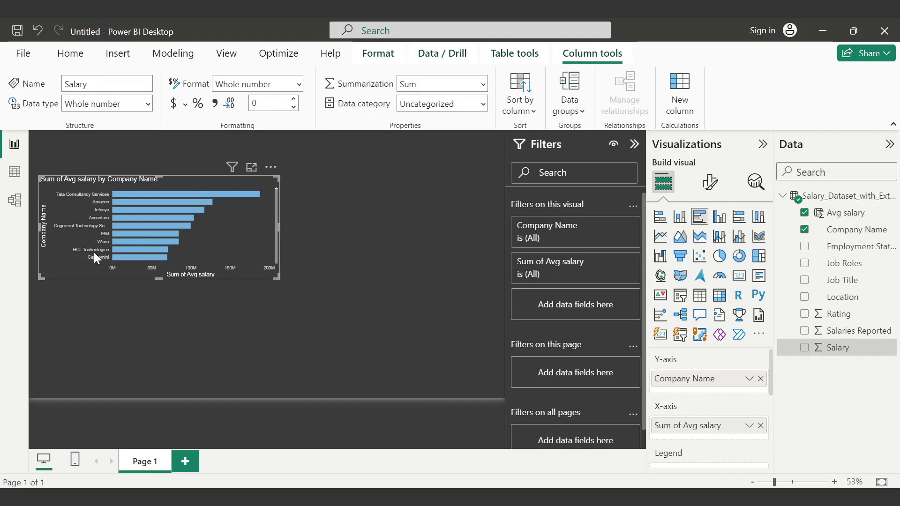
# Format the bar chart's Y-axis labels with font size 13 and white text.
pyautogui.click(707, 186)
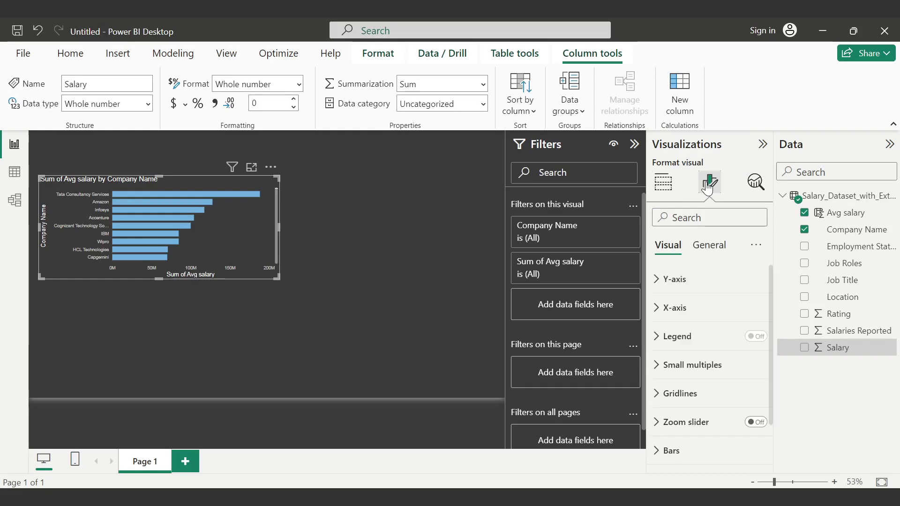
pyautogui.click(699, 284)
pyautogui.scroll(-2, 722, 290)
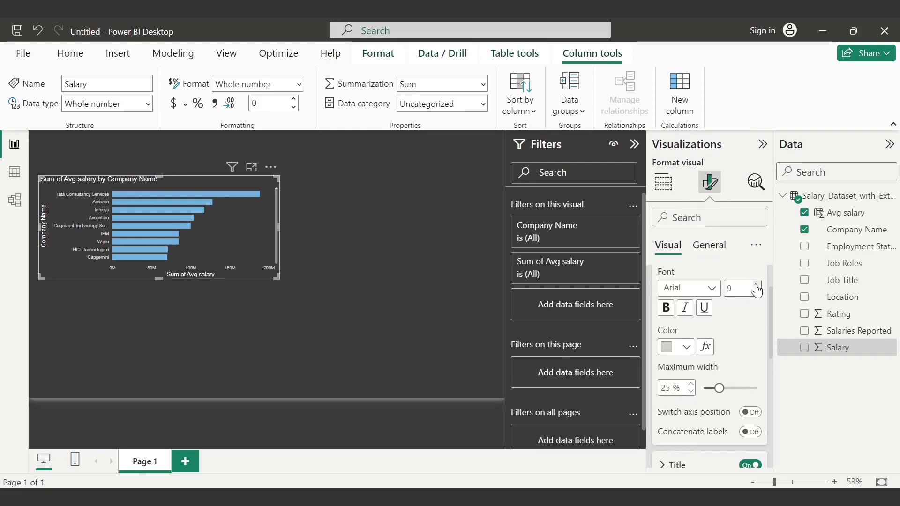
pyautogui.click(756, 285)
pyautogui.click(756, 285)
pyautogui.click(757, 285)
pyautogui.click(756, 286)
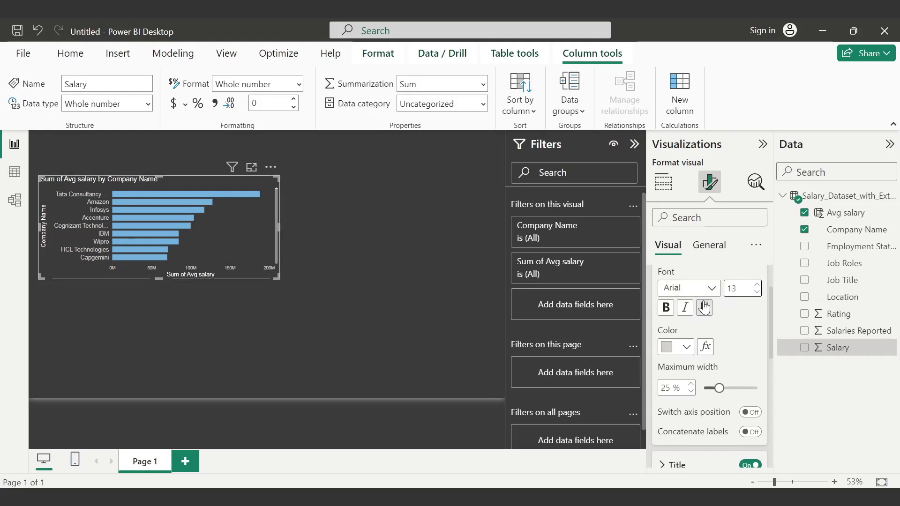
pyautogui.click(688, 353)
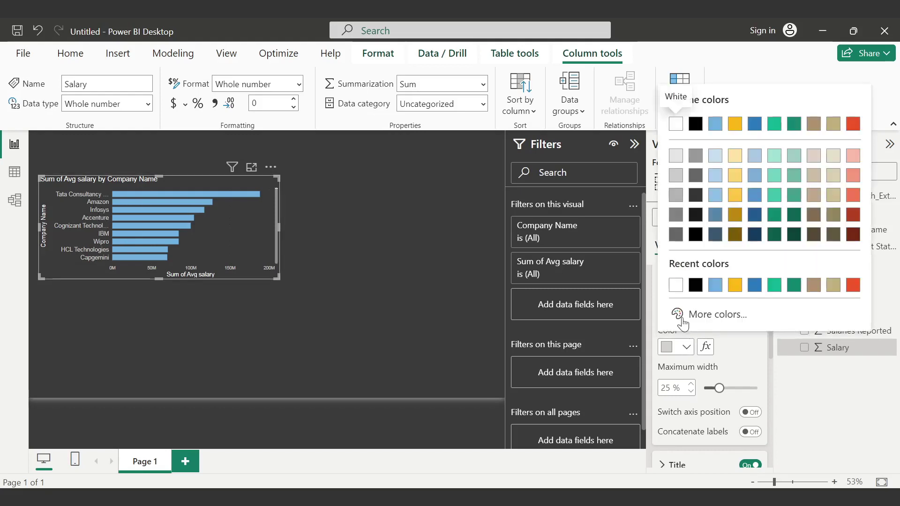
pyautogui.click(676, 293)
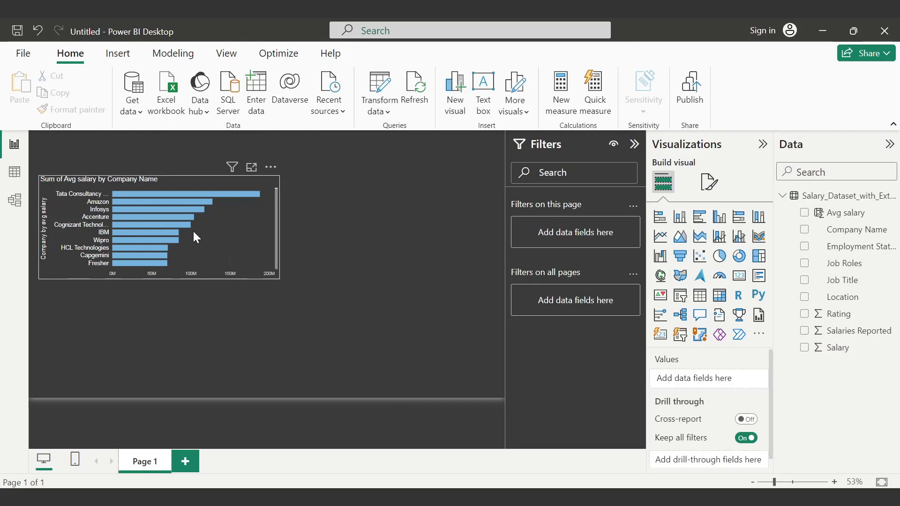
# Filter the bar chart's Company Name with a Top N filter showing the top 5 by Avg salary.
pyautogui.click(210, 183)
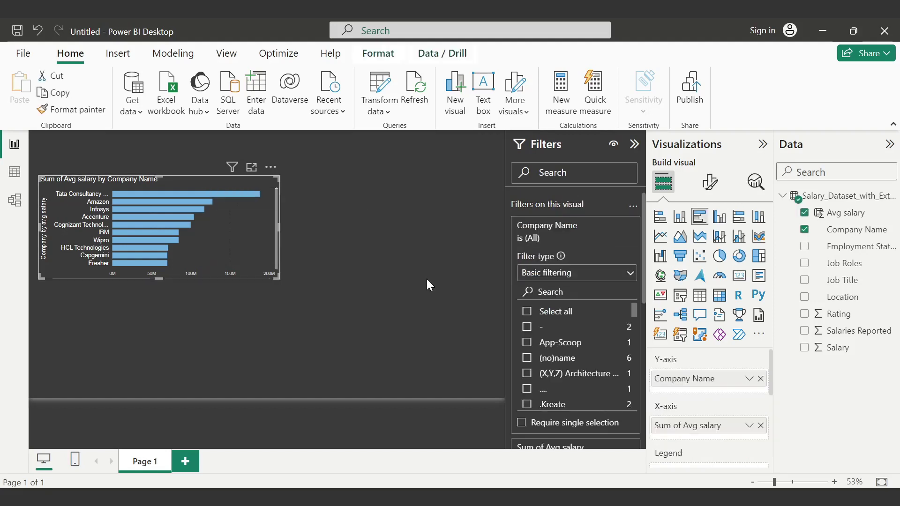
pyautogui.click(578, 273)
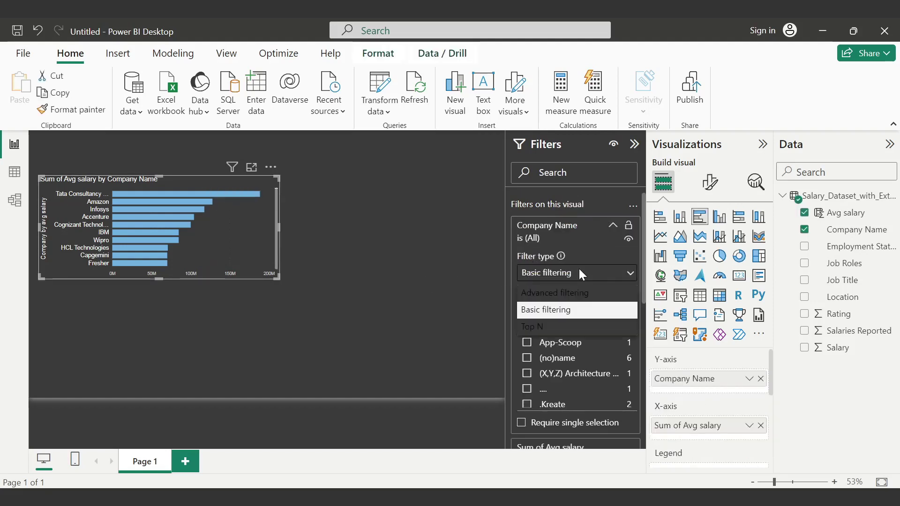
pyautogui.click(565, 328)
pyautogui.click(598, 310)
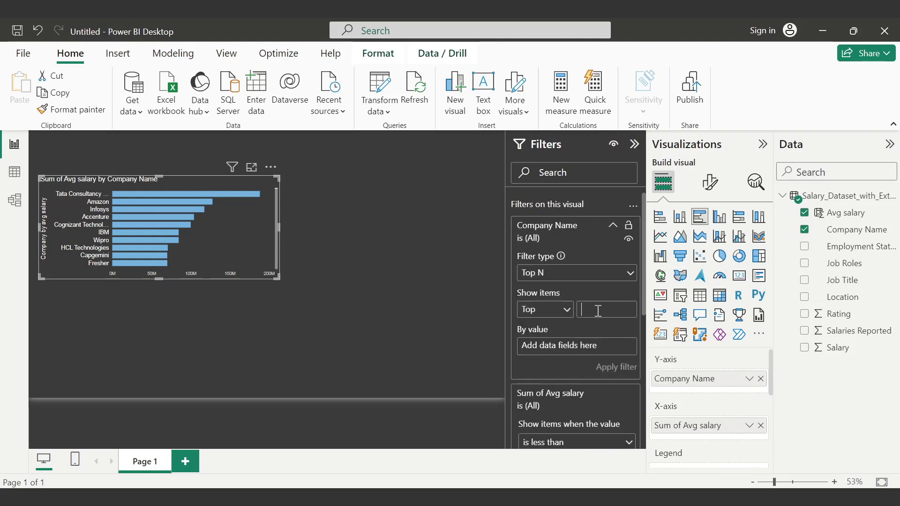
pyautogui.write('5')
pyautogui.moveTo(821, 213); pyautogui.dragTo(580, 350)
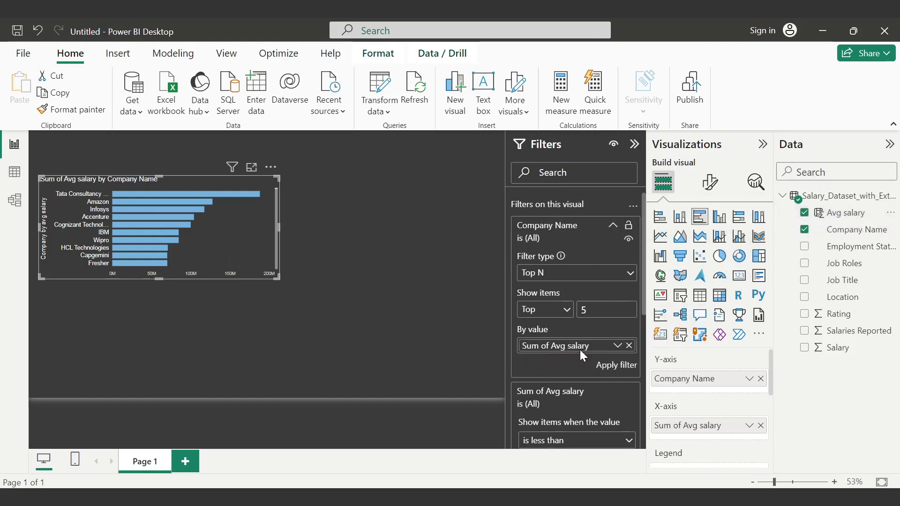
pyautogui.click(610, 373)
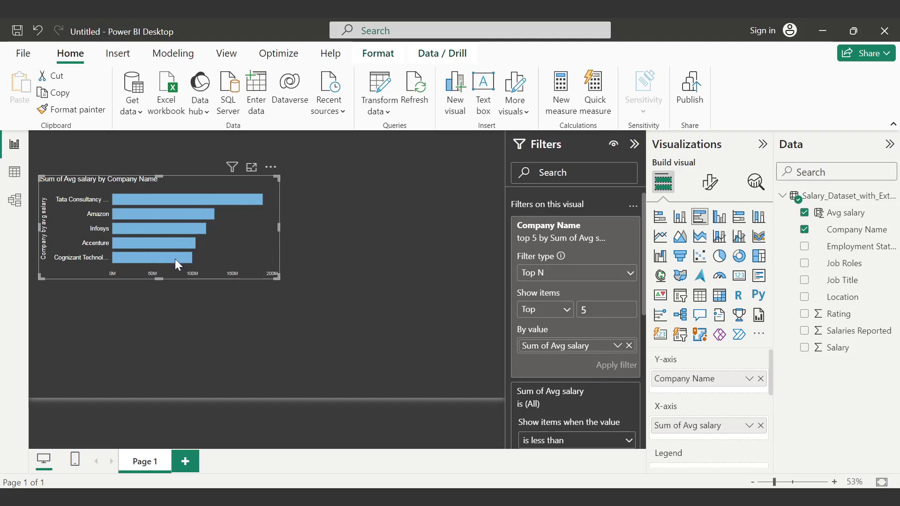
# Change the color of all the chart's bars to red.
pyautogui.moveTo(176, 259)
pyautogui.moveTo(226, 202)
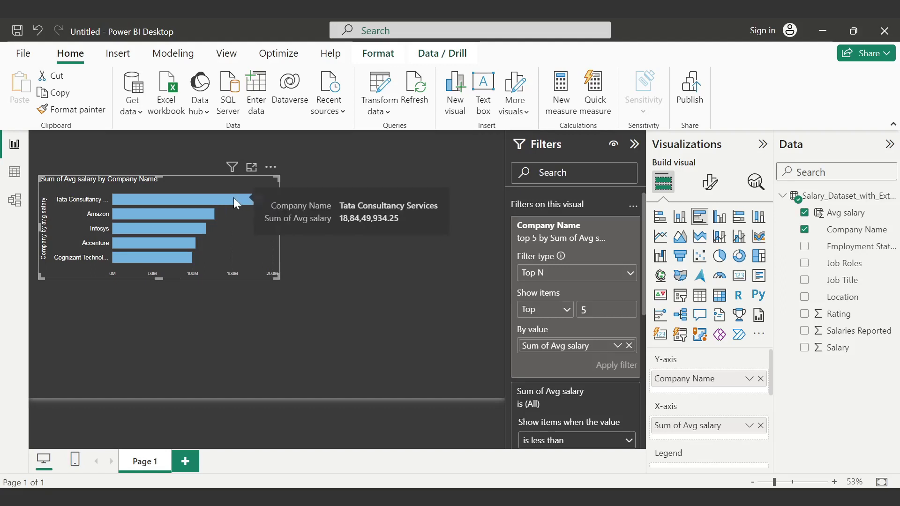
pyautogui.click(709, 182)
pyautogui.click(656, 402)
pyautogui.scroll(-5, 656, 397)
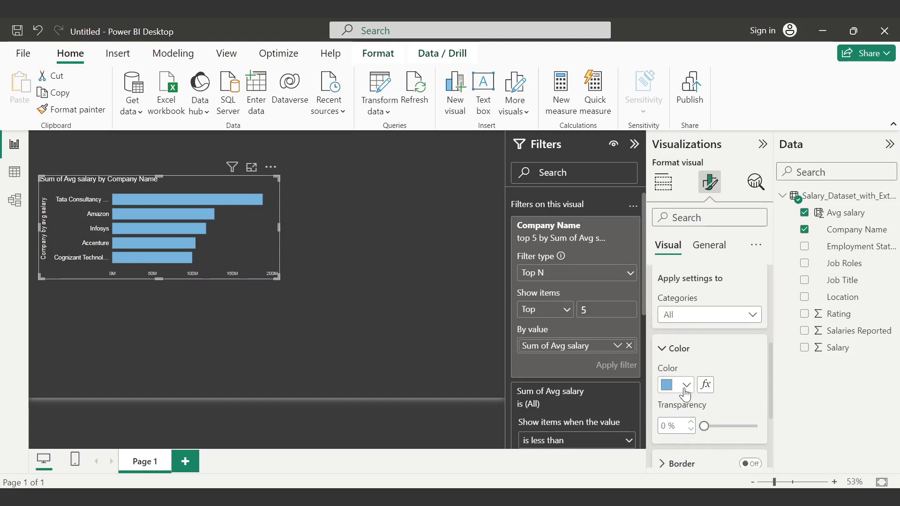
pyautogui.click(675, 384)
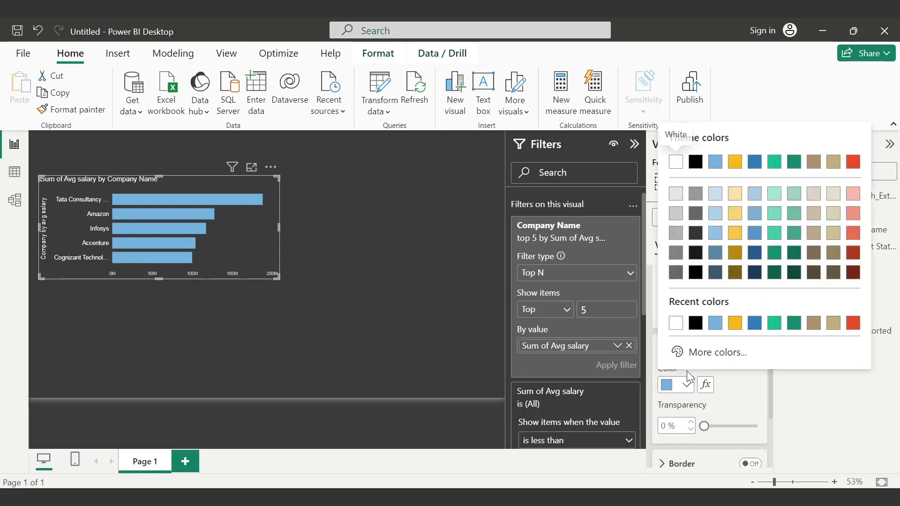
pyautogui.click(853, 323)
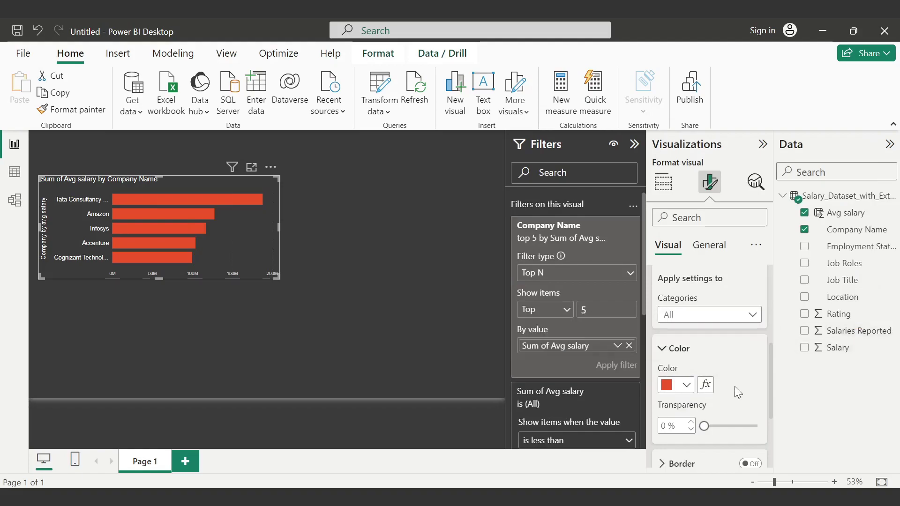
# Check the business requirements in the Word document, return to Power BI and duplicate the company salary bar chart.
pyautogui.hotkey('alt', 'Tab')
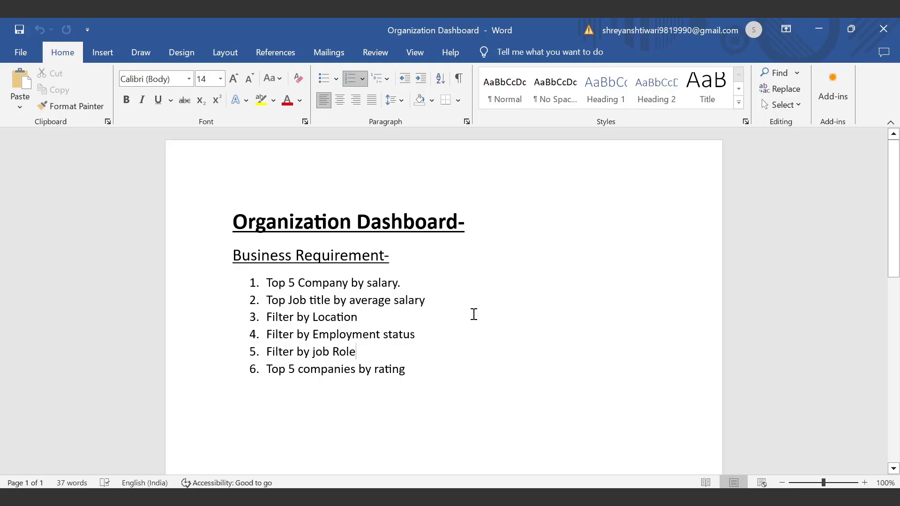
pyautogui.hotkey('alt', 'Tab')
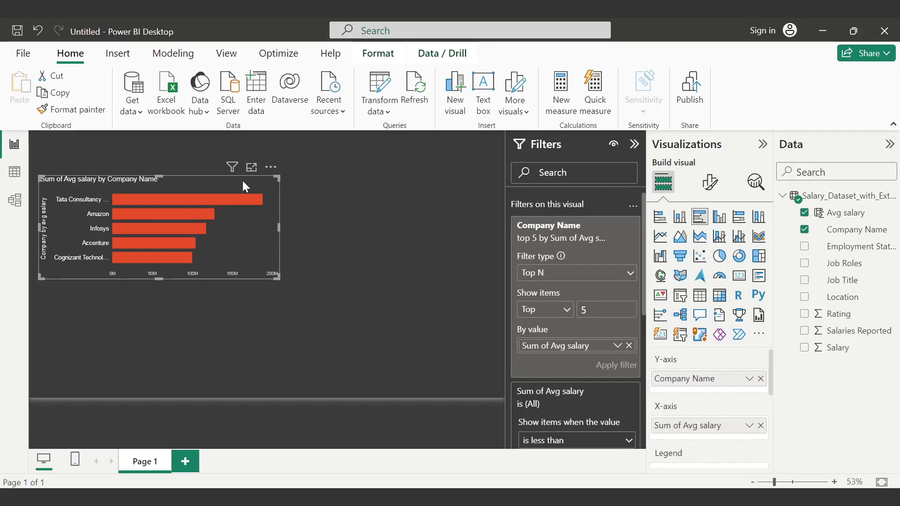
pyautogui.hotkey('ctrl', 'c')
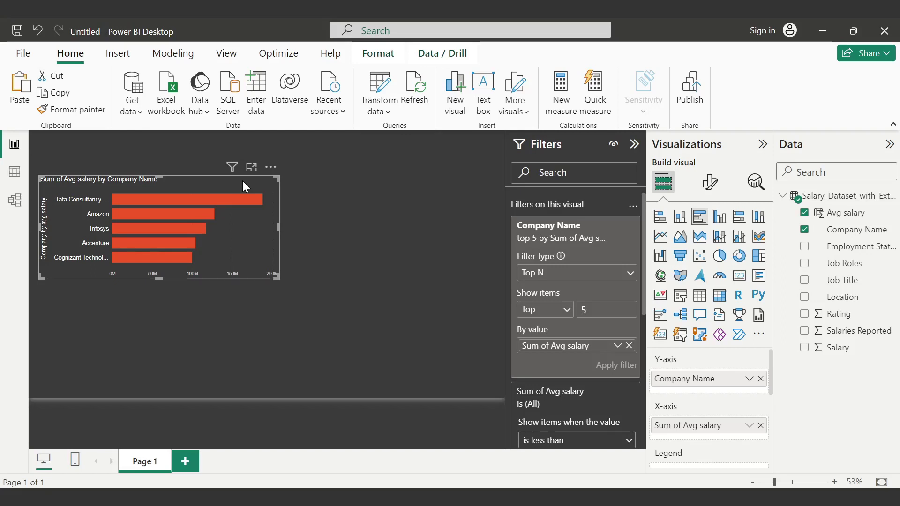
pyautogui.hotkey('ctrl', 'v')
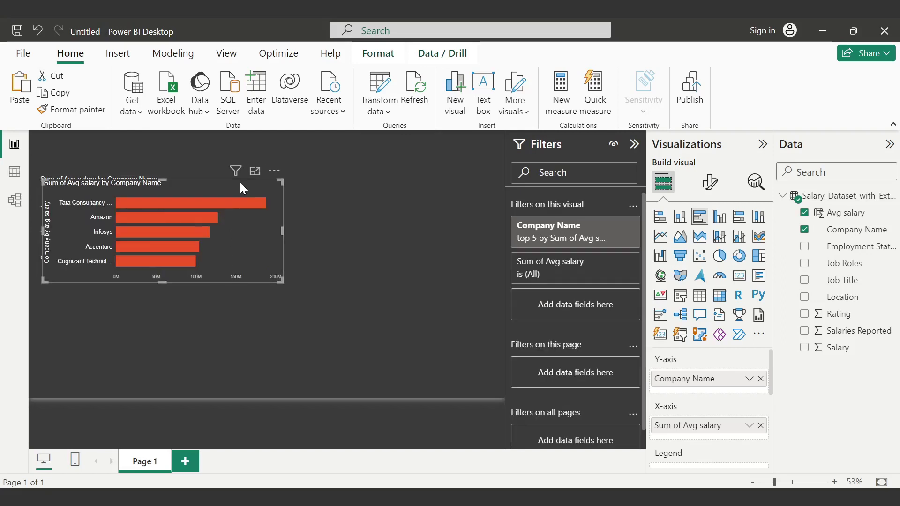
# Place the duplicated chart below the company salary chart and replace its Y-axis field with Job Title.
pyautogui.moveTo(238, 184); pyautogui.dragTo(239, 280)
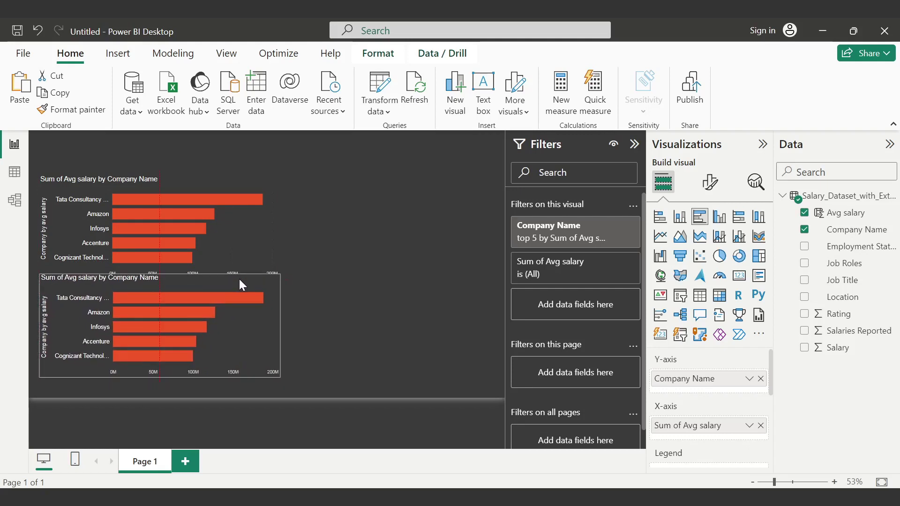
pyautogui.click(760, 378)
pyautogui.moveTo(841, 280); pyautogui.dragTo(728, 380)
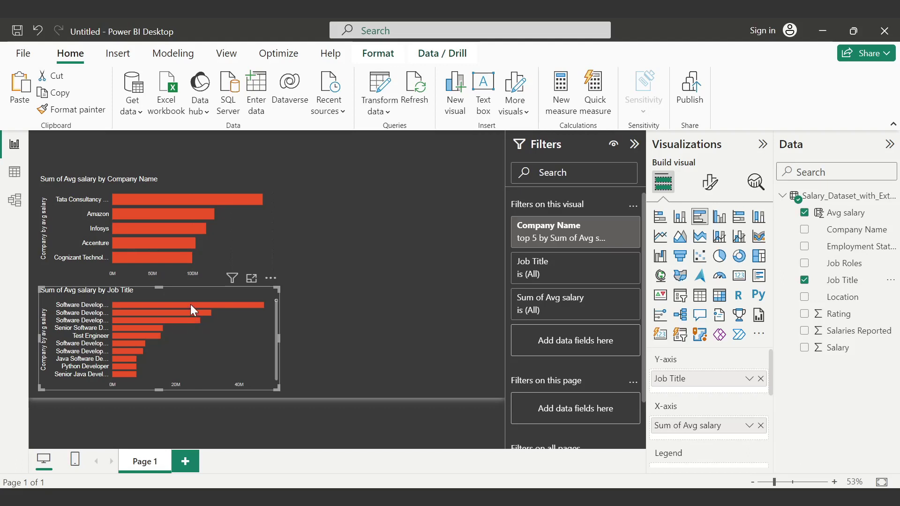
# Examine the average salary for job titles from the highest to the lowest bar in the job title chart.
pyautogui.moveTo(191, 304)
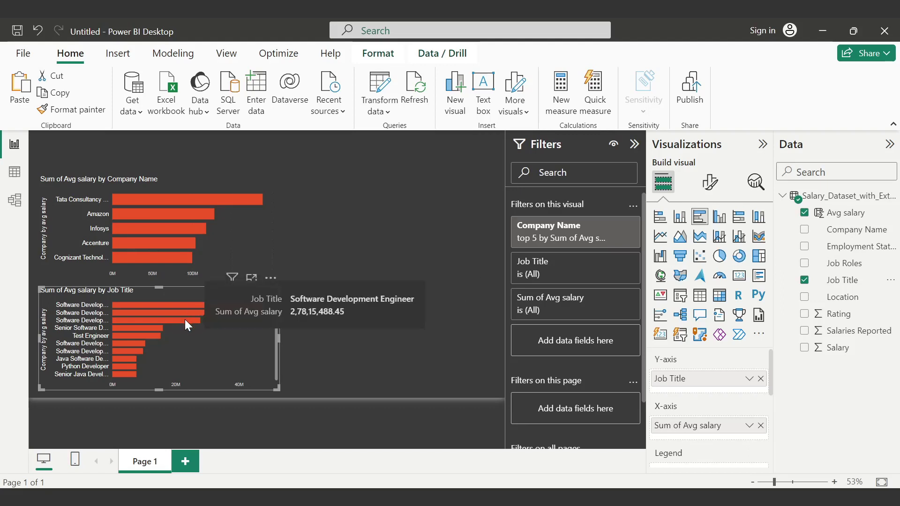
pyautogui.scroll(-10, 185, 319)
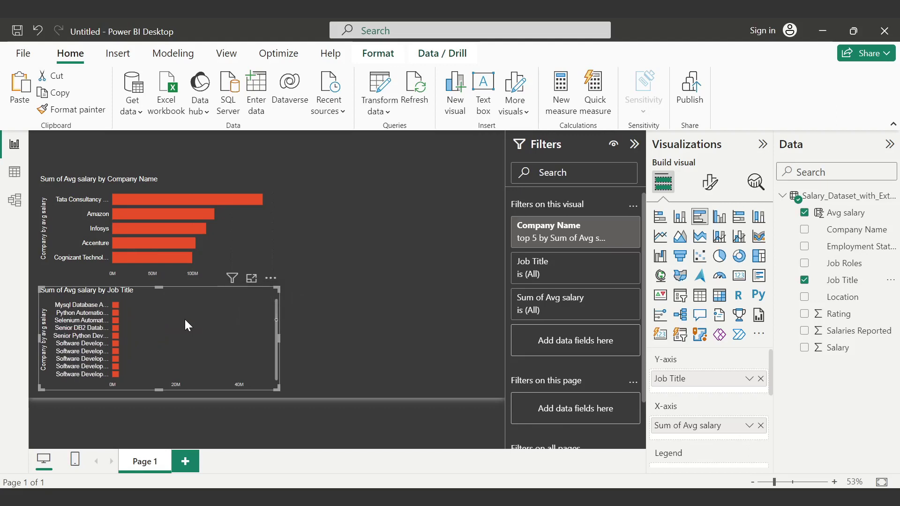
pyautogui.scroll(-15, 184, 319)
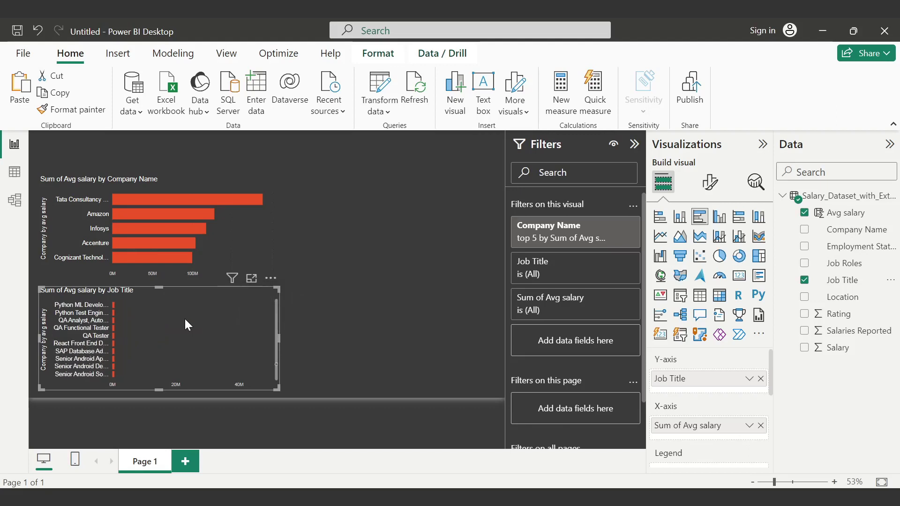
pyautogui.scroll(-5, 187, 325)
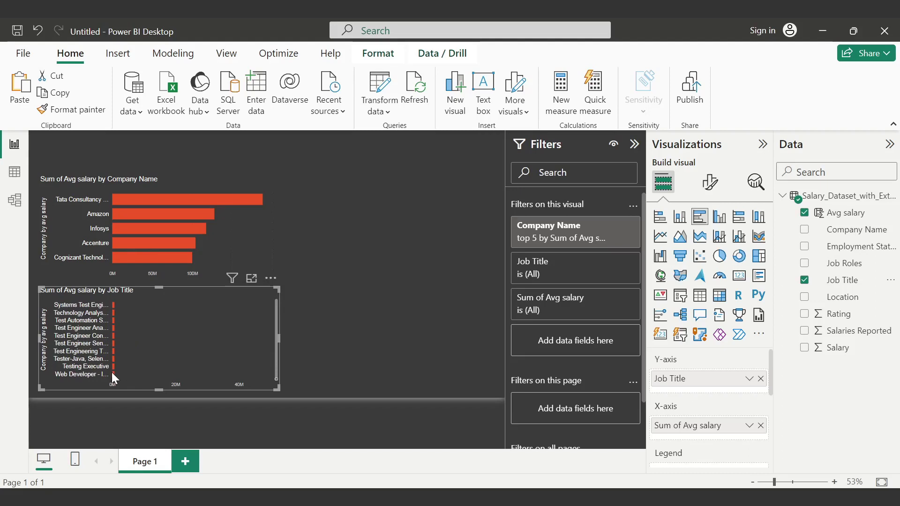
pyautogui.moveTo(115, 379)
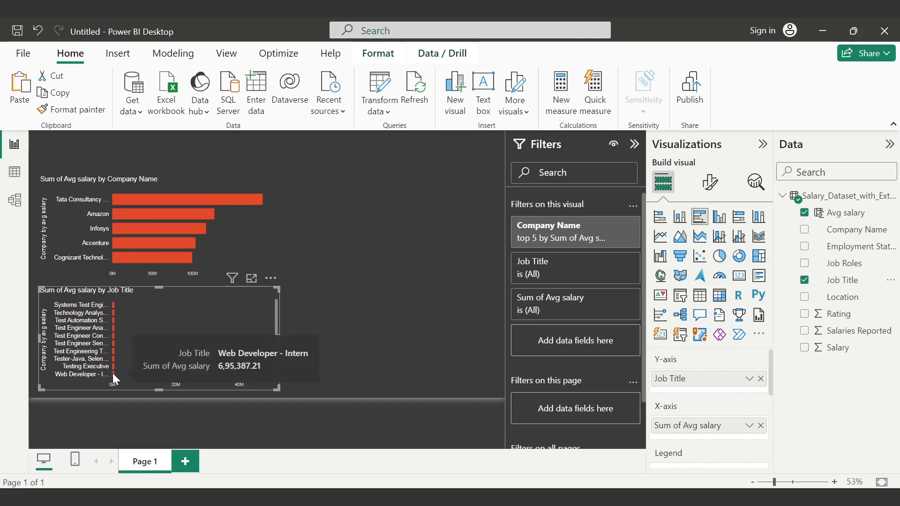
pyautogui.scroll(10, 155, 351)
pyautogui.scroll(10, 153, 347)
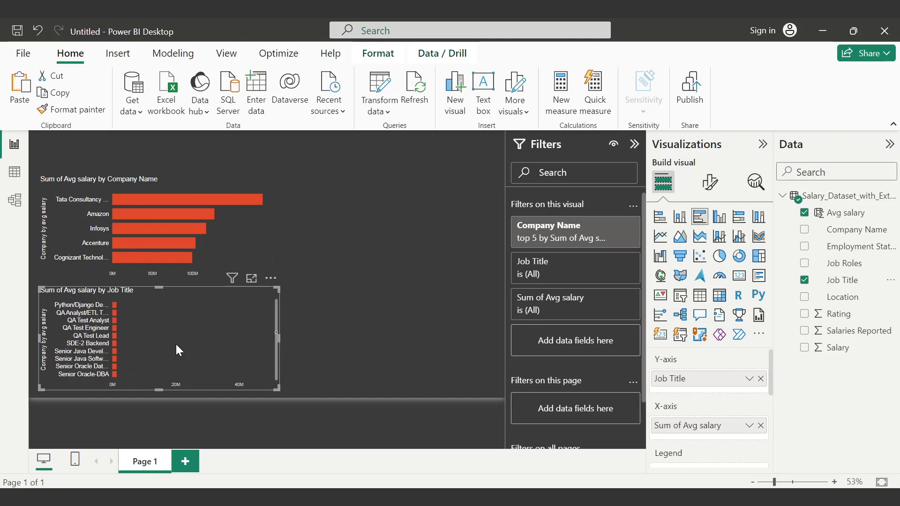
pyautogui.scroll(5, 177, 344)
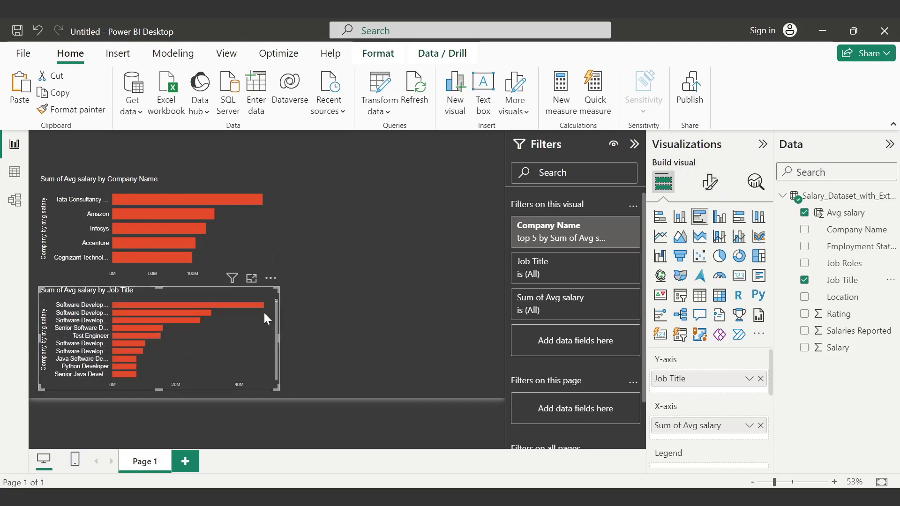
# Change the color of all bars in the job title chart to blue.
pyautogui.click(711, 184)
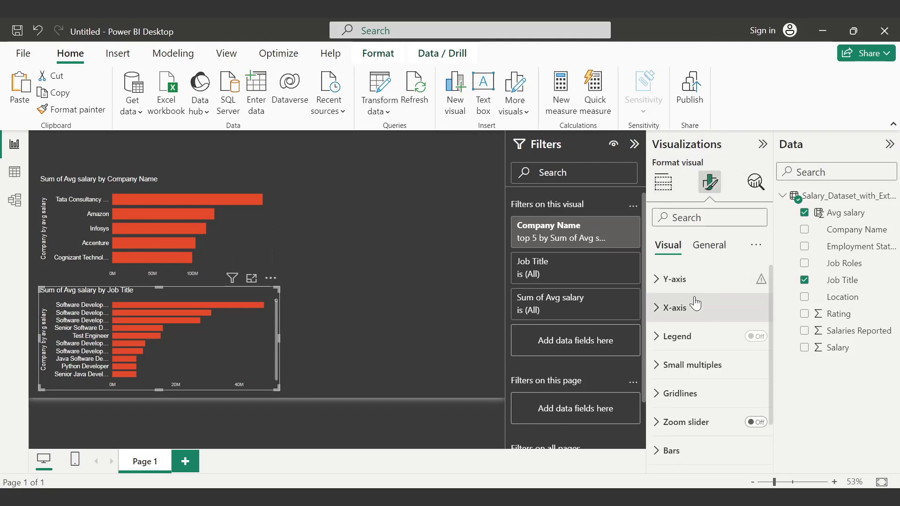
pyautogui.scroll(-1, 684, 328)
pyautogui.click(675, 400)
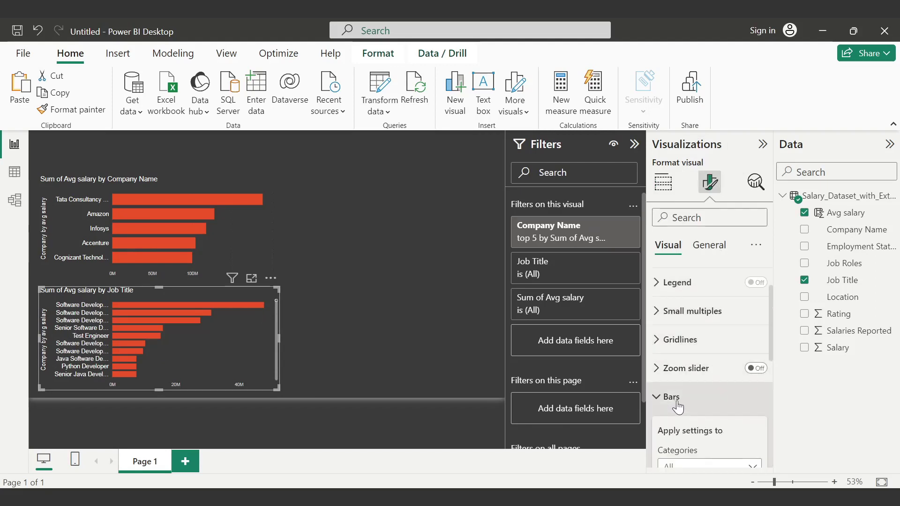
pyautogui.scroll(-4, 678, 405)
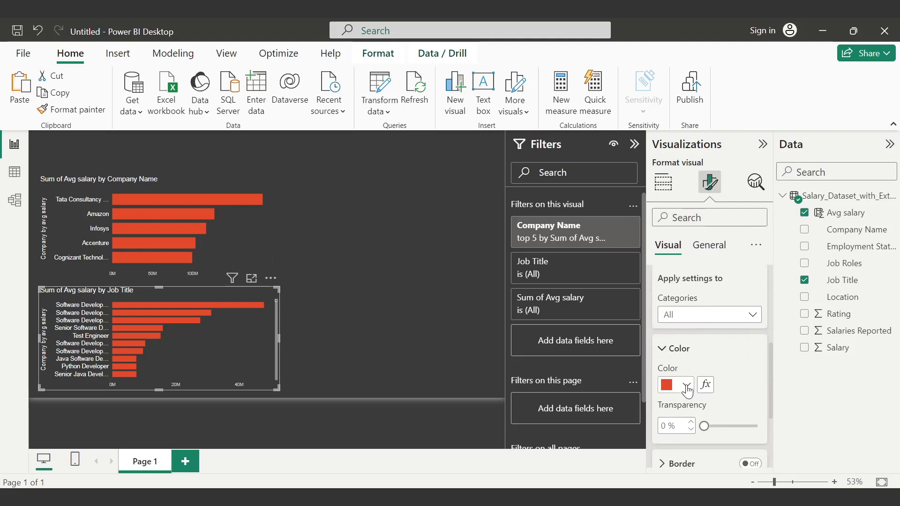
pyautogui.click(686, 387)
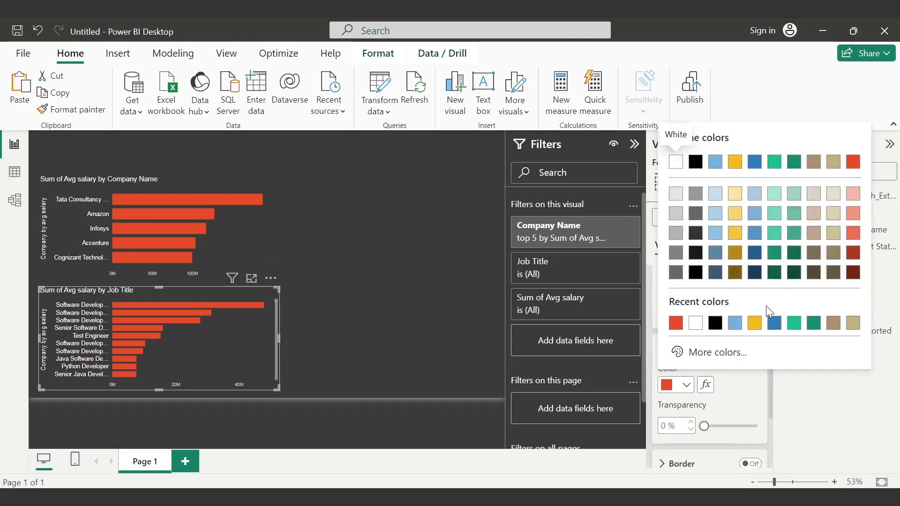
pyautogui.click(776, 323)
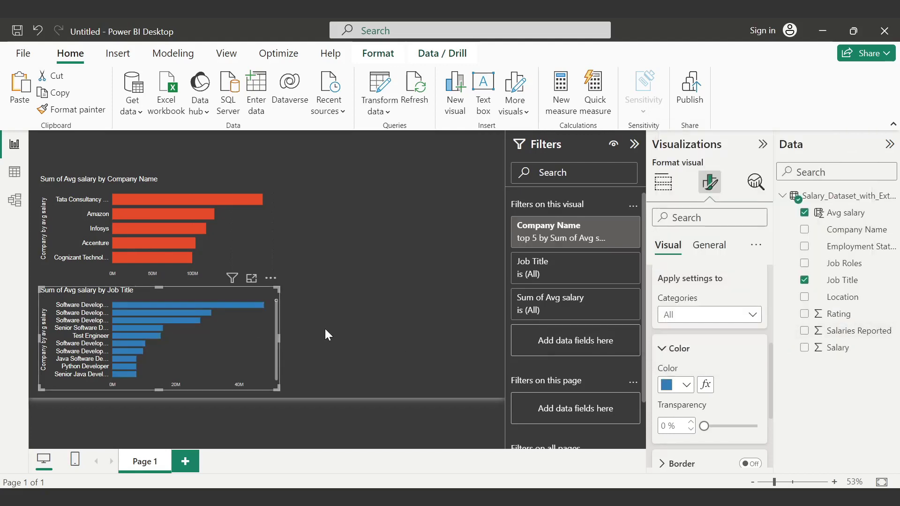
# Duplicate the job title chart, place the copy to its right, and check the company rating requirement in the Word document.
pyautogui.press('Down')
pyautogui.press('Right')
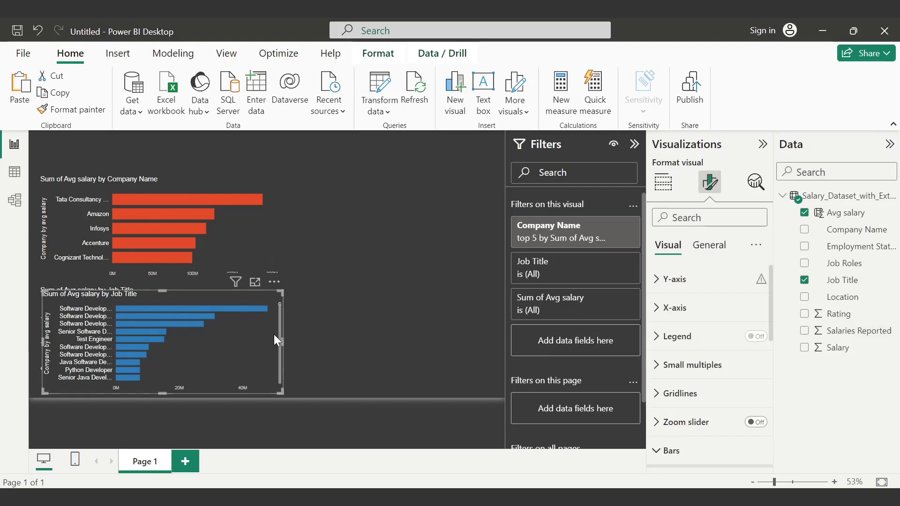
pyautogui.moveTo(267, 343); pyautogui.dragTo(435, 331)
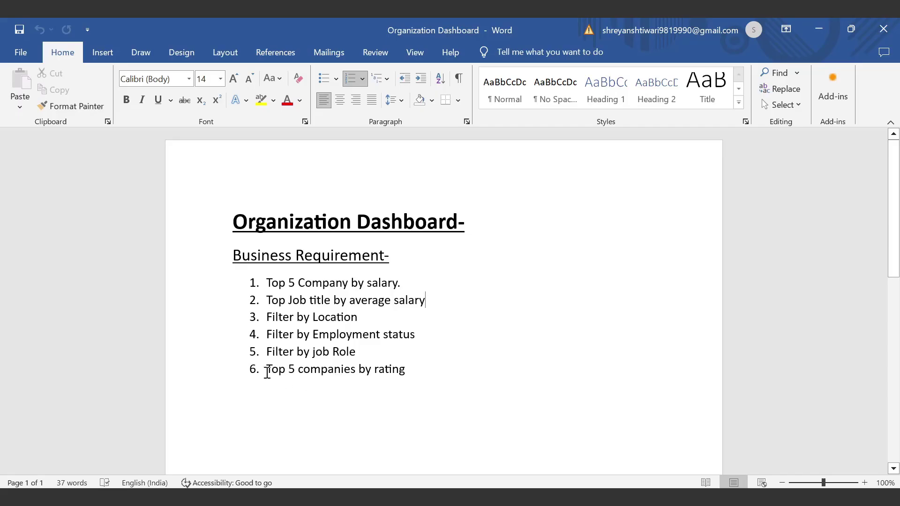
pyautogui.moveTo(267, 373); pyautogui.dragTo(389, 370)
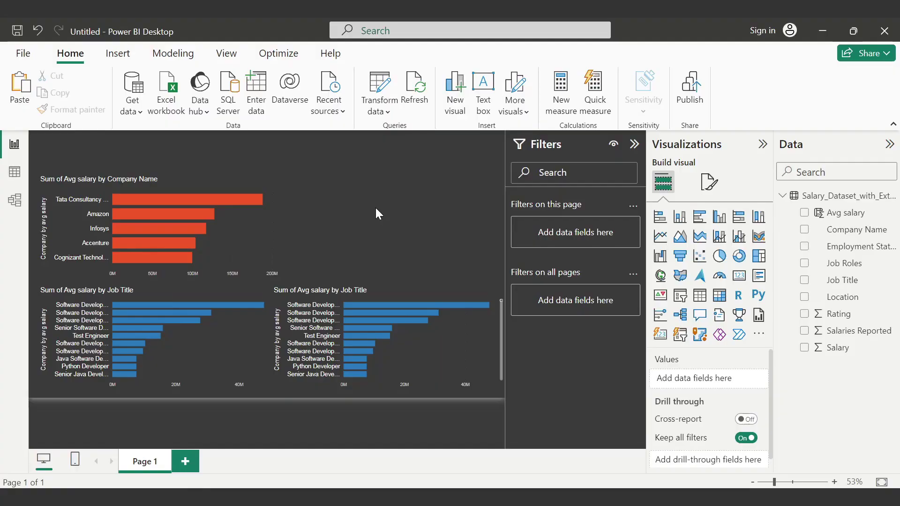
# In Power BI, set the copied chart's Y-axis to Company Name and its X-axis to Rating.
pyautogui.click(425, 292)
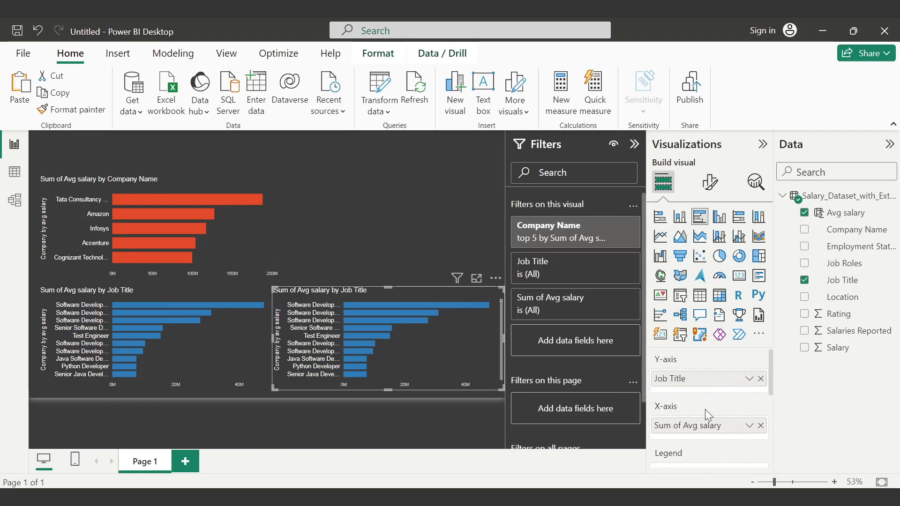
pyautogui.click(760, 378)
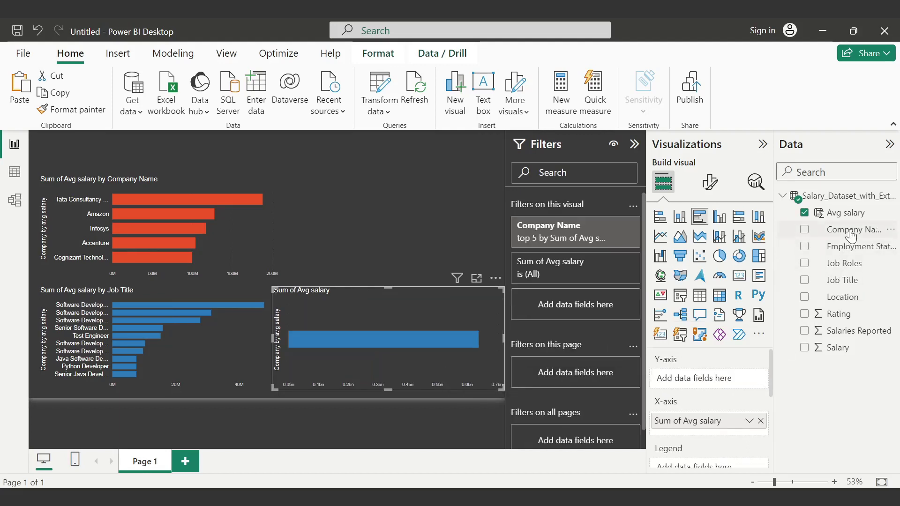
pyautogui.moveTo(851, 235); pyautogui.dragTo(712, 391)
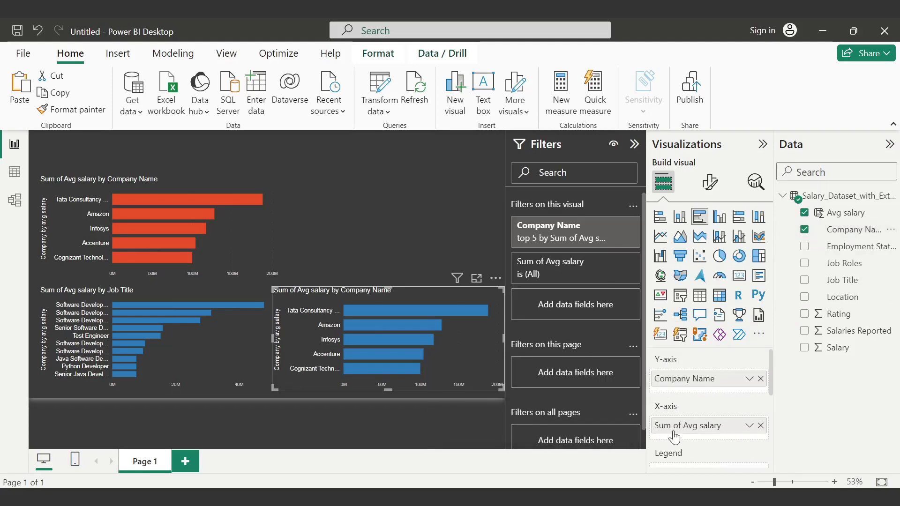
pyautogui.click(759, 425)
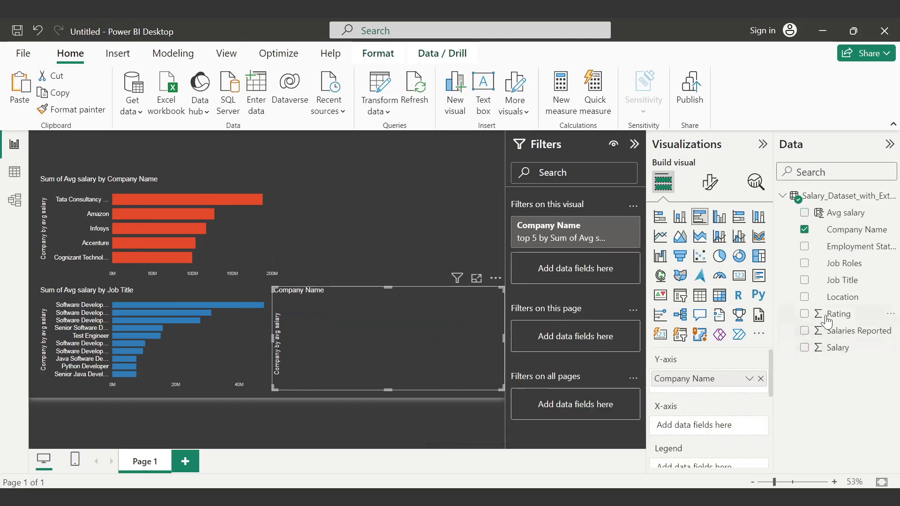
pyautogui.moveTo(831, 316); pyautogui.dragTo(661, 425)
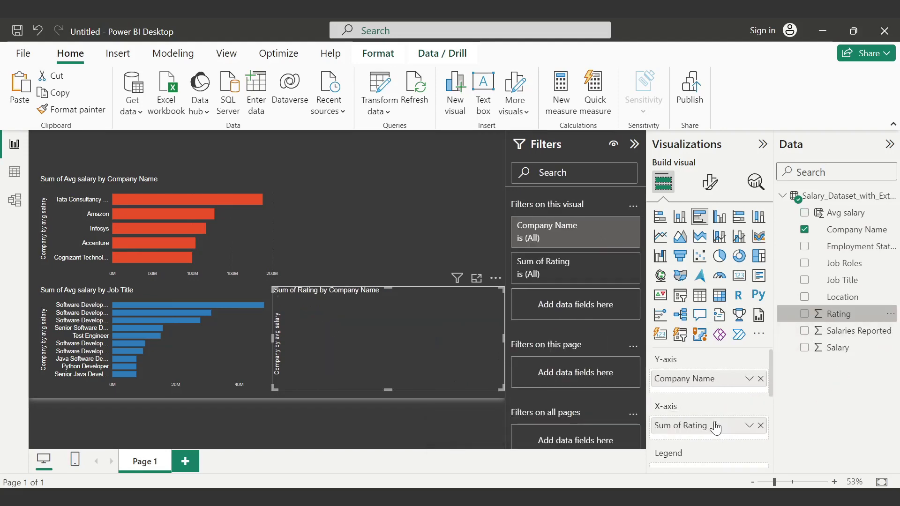
# Change the rating chart's Company Name Top N filter to show the bottom 5 by Rating.
pyautogui.click(557, 231)
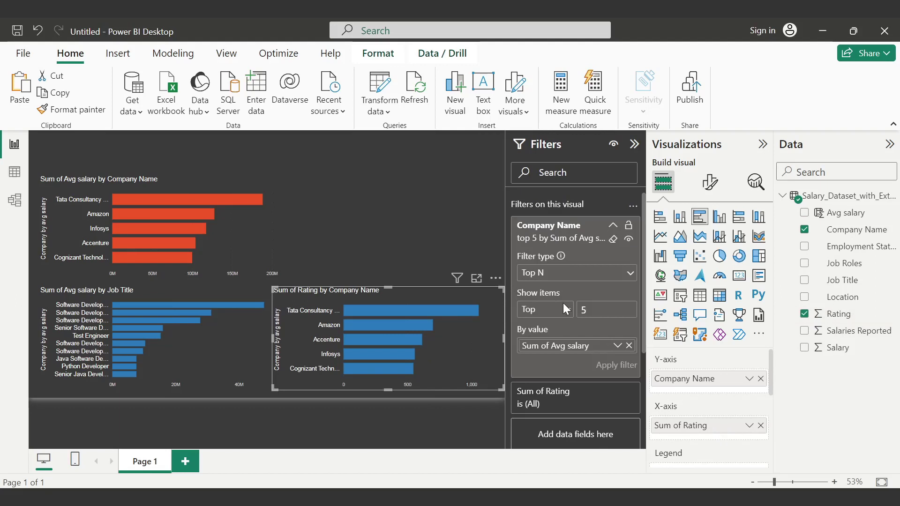
pyautogui.click(567, 313)
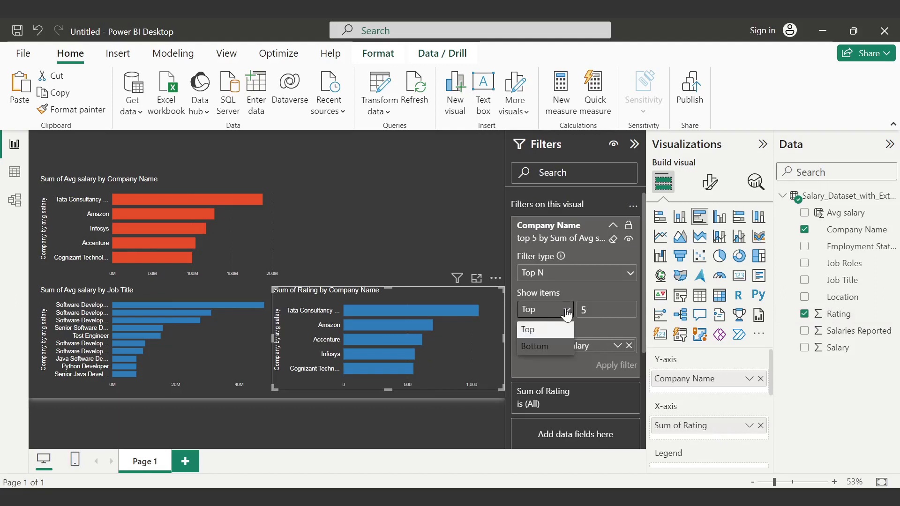
pyautogui.click(556, 347)
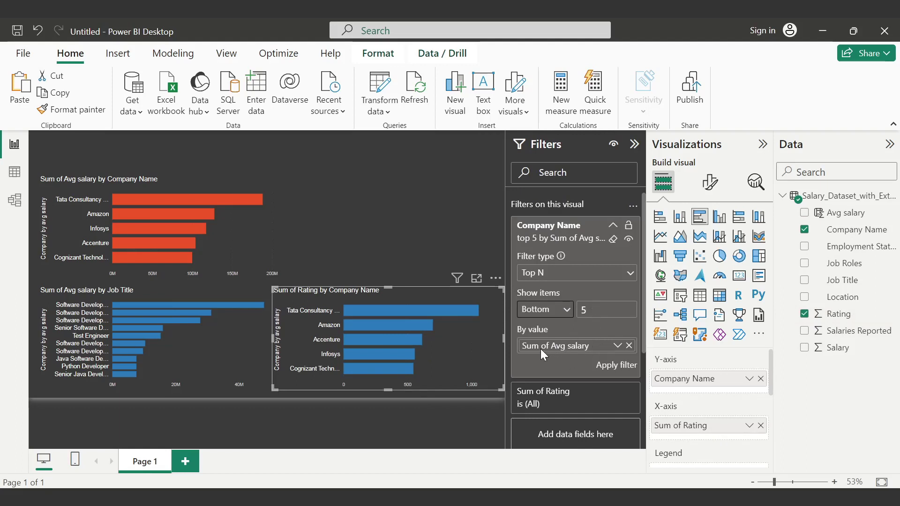
pyautogui.click(629, 345)
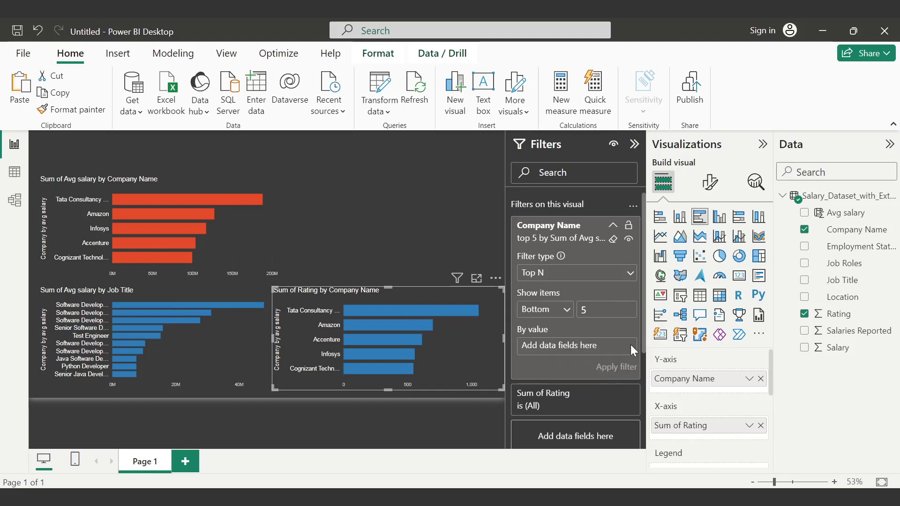
pyautogui.moveTo(832, 315); pyautogui.dragTo(589, 350)
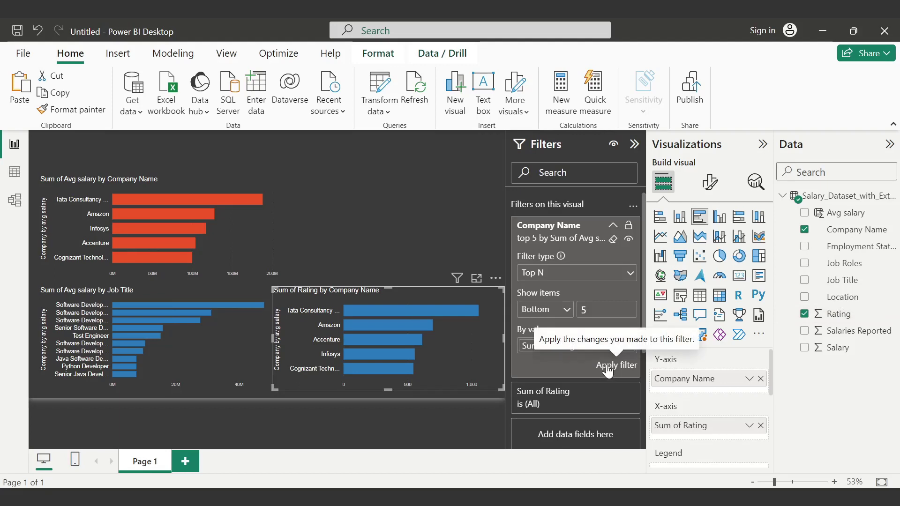
pyautogui.click(607, 366)
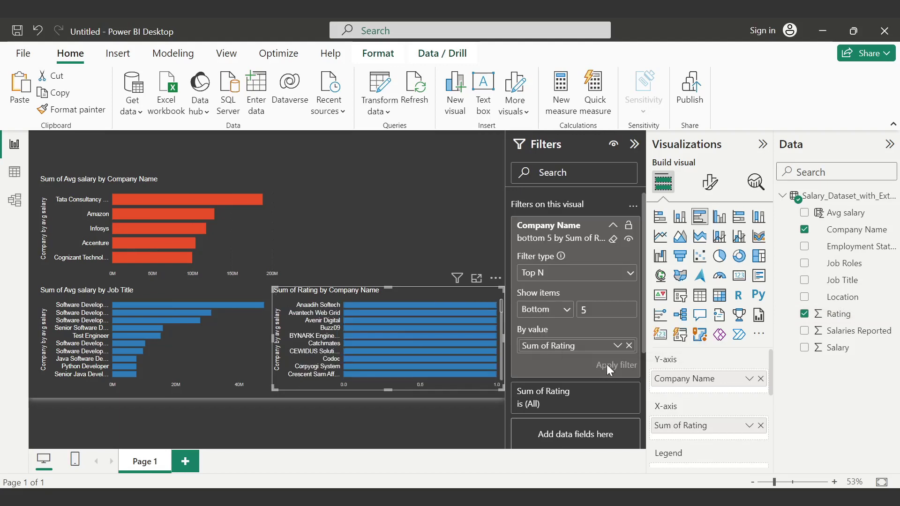
# Switch the rating chart's Company Name filter to the top 5 by Rating, apply it and deselect the chart.
pyautogui.click(567, 313)
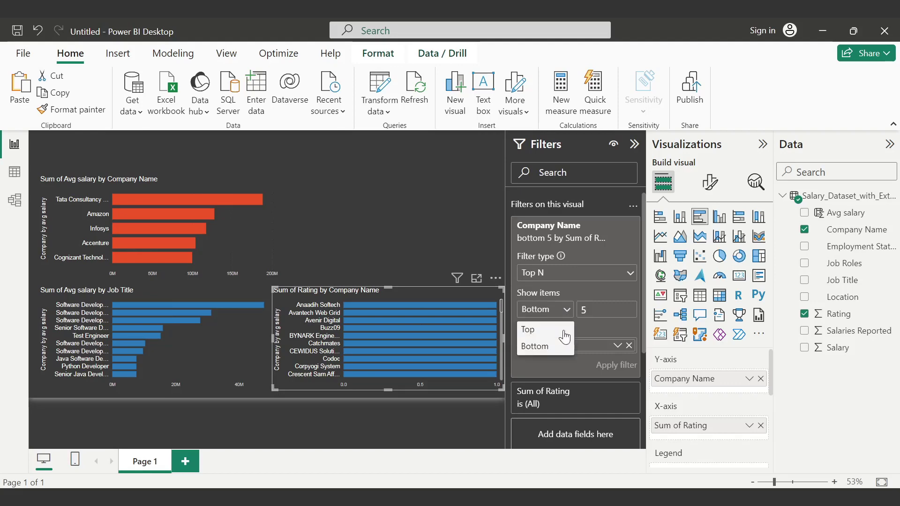
pyautogui.click(565, 330)
pyautogui.click(615, 366)
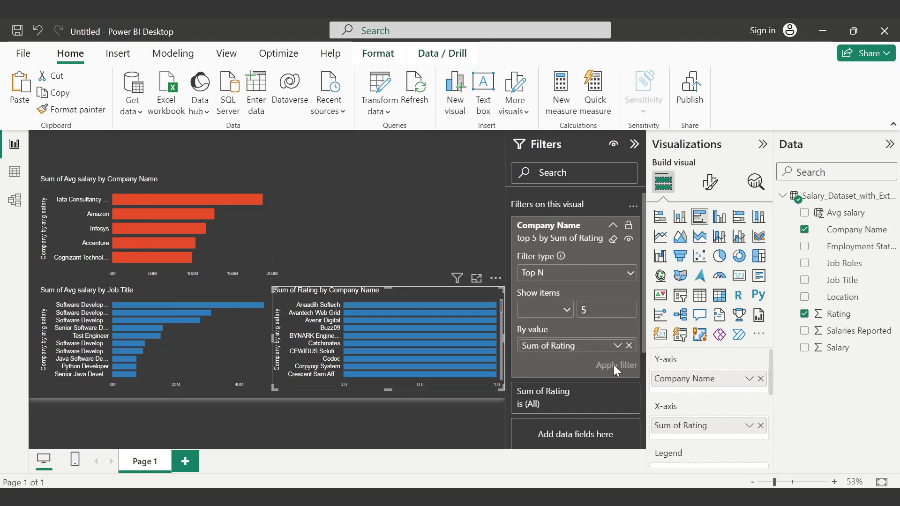
pyautogui.click(430, 241)
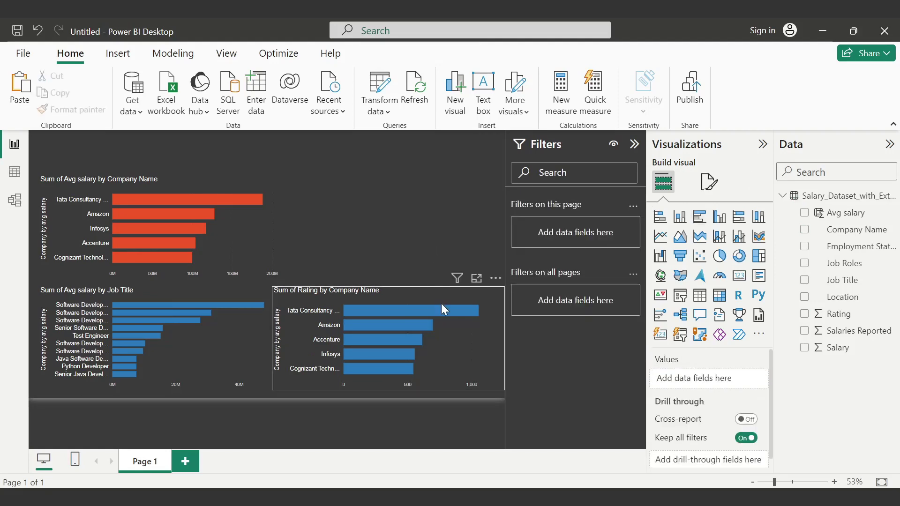
# Add a new calculated column to the salary dataset and name it avg rating.
pyautogui.moveTo(441, 311)
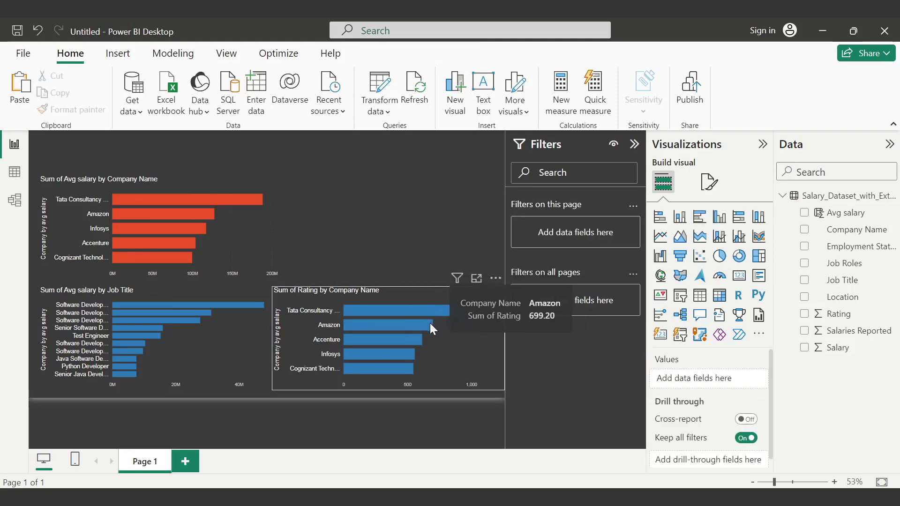
pyautogui.moveTo(412, 336)
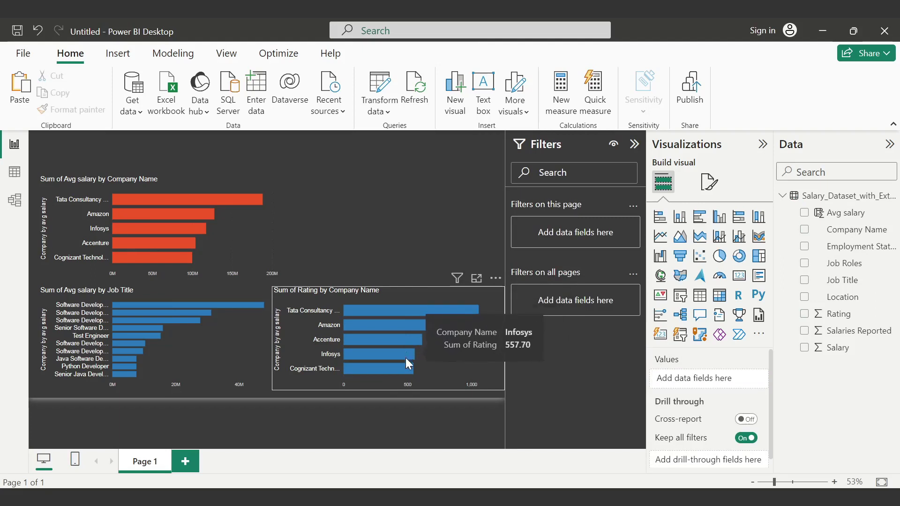
pyautogui.moveTo(405, 368)
pyautogui.moveTo(408, 319)
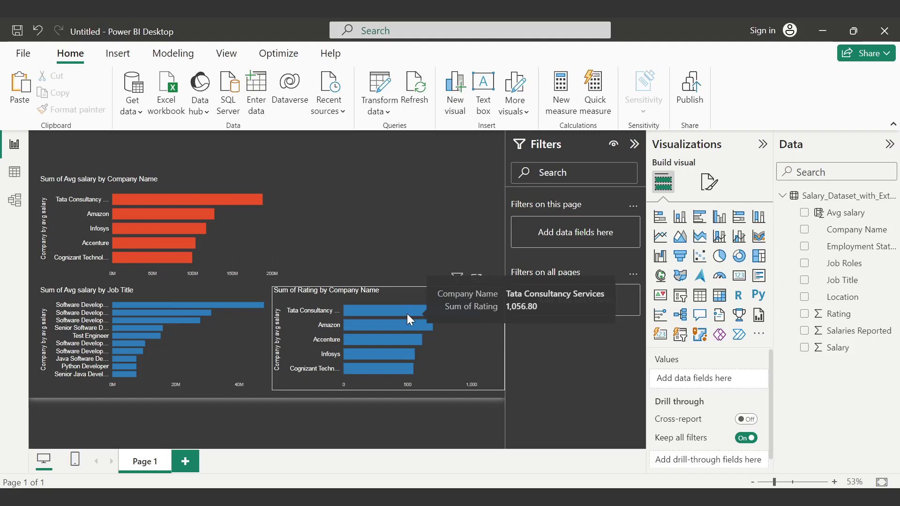
pyautogui.rightClick(837, 316)
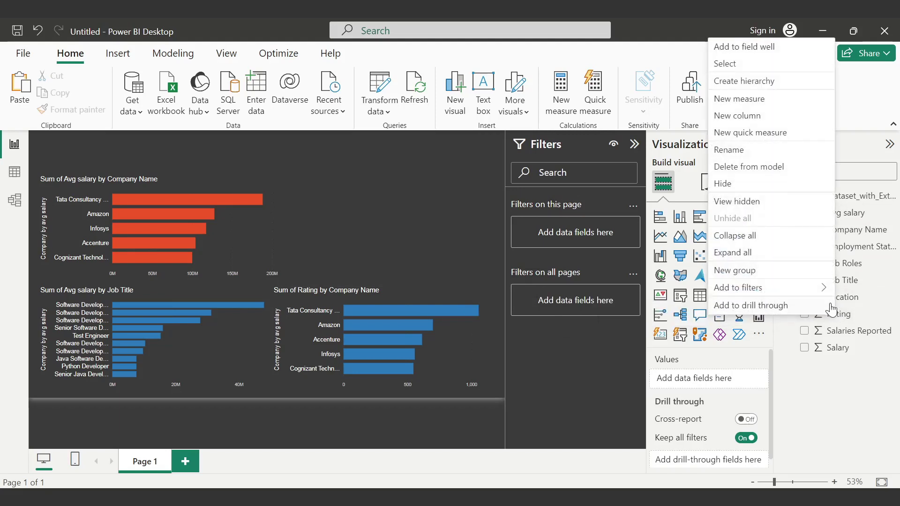
pyautogui.click(745, 117)
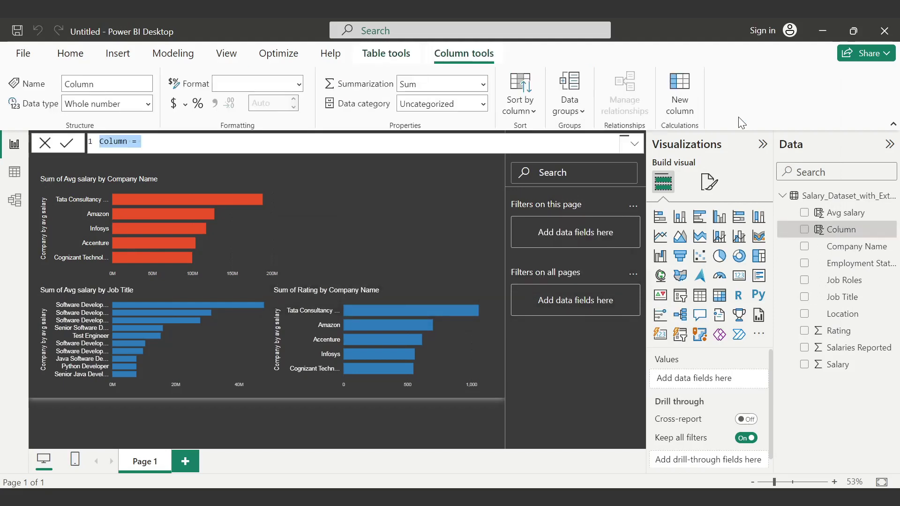
pyautogui.click(131, 140)
pyautogui.press('BackSpace')
pyautogui.press('BackSpace')
pyautogui.press('BackSpace')
pyautogui.press('BackSpace')
pyautogui.press('BackSpace')
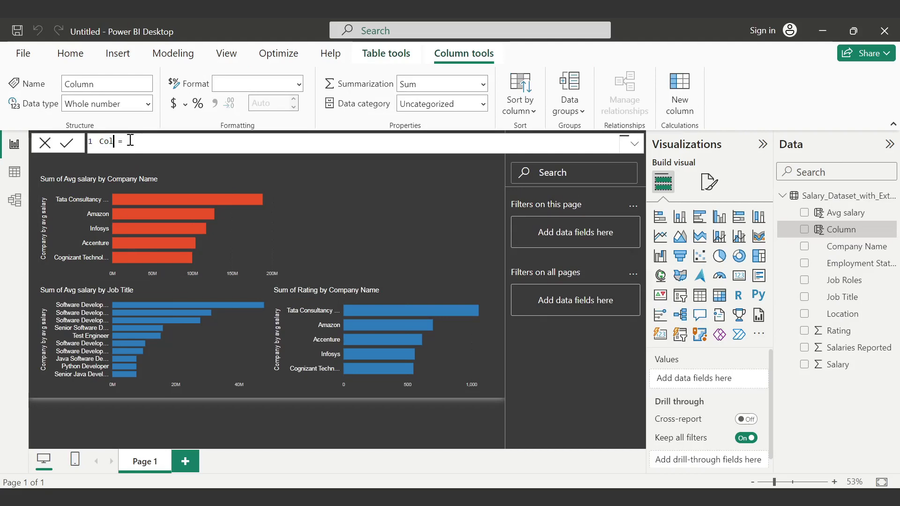
pyautogui.press('BackSpace')
pyautogui.write('a')
pyautogui.write('vg ra')
pyautogui.write('ting')
# Define the avg rating column as AVERAGE(Salary_Dataset_with_Extra_Features[Rating]) and commit the formula.
pyautogui.press('End')
pyautogui.write('AVERAGE(')
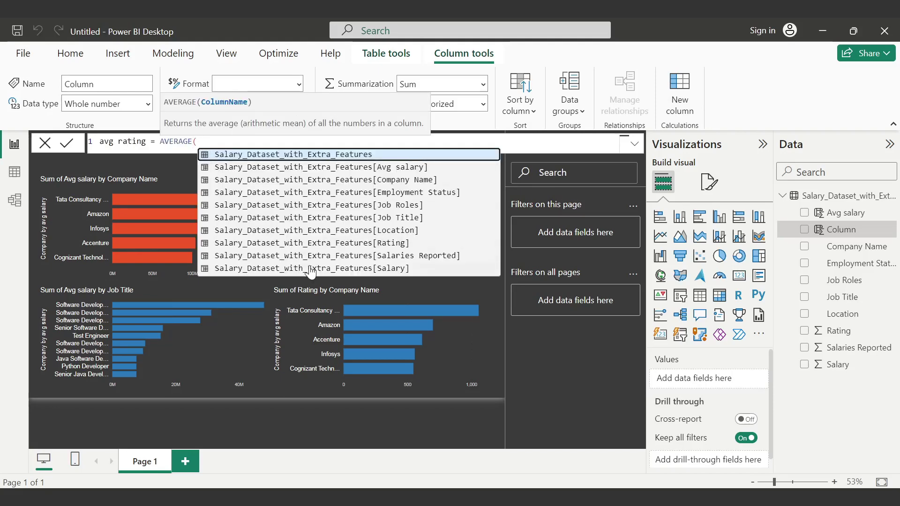
pyautogui.click(323, 245)
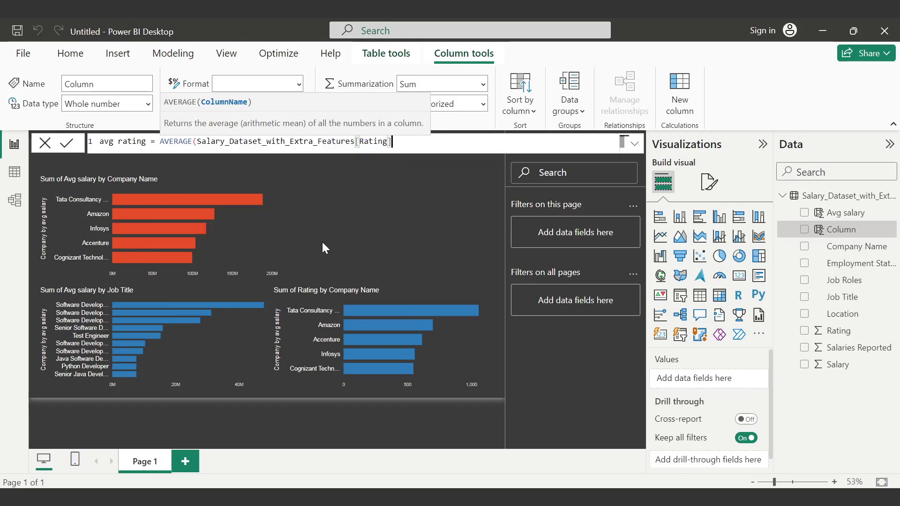
pyautogui.write(')')
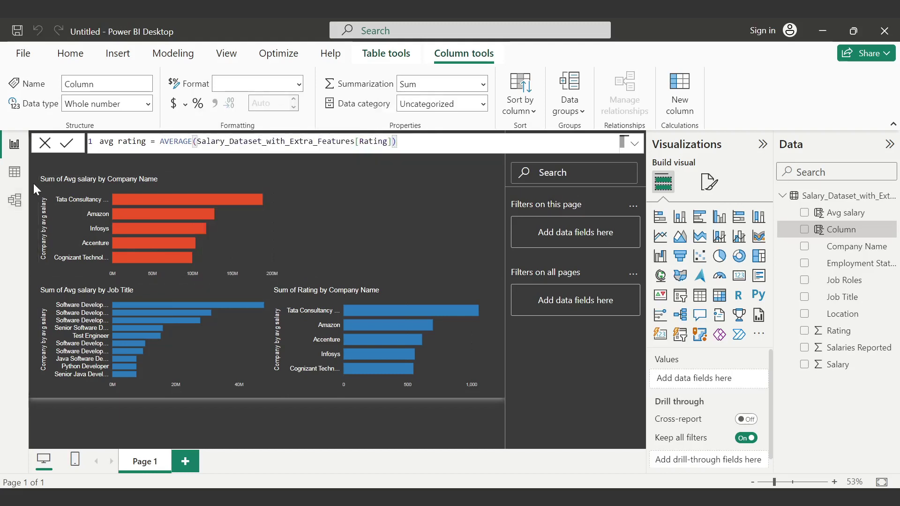
pyautogui.click(67, 143)
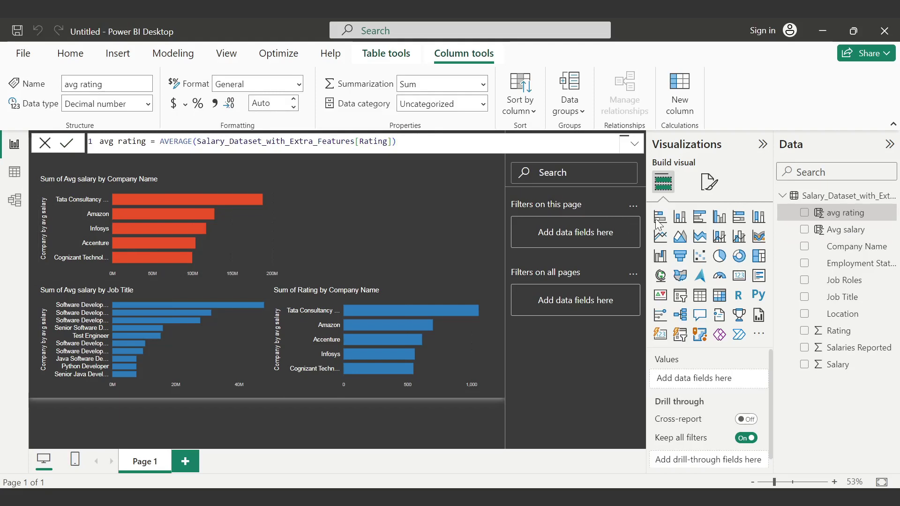
# Use avg rating as the rating chart's X-axis and as the By value of its Company Name Top N filter.
pyautogui.click(843, 215)
pyautogui.moveTo(844, 214); pyautogui.dragTo(615, 347)
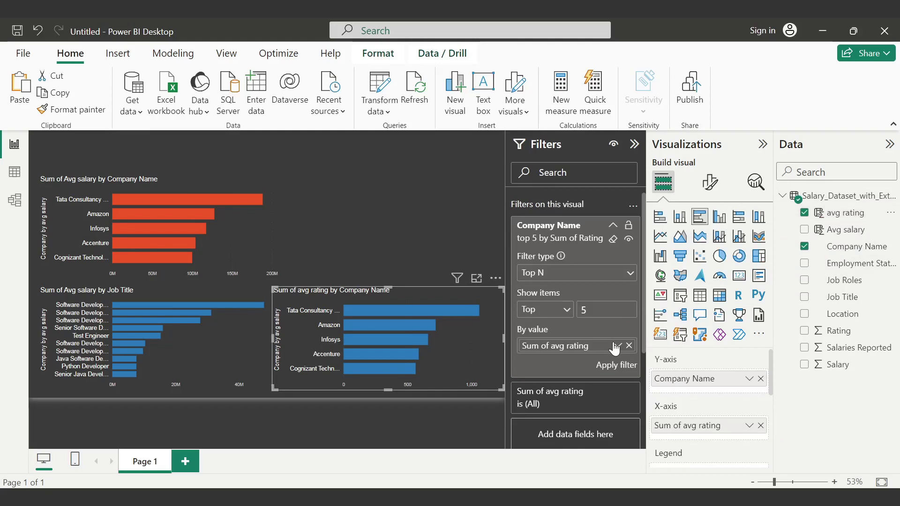
# Change the bar color of the rating chart to green.
pyautogui.click(709, 183)
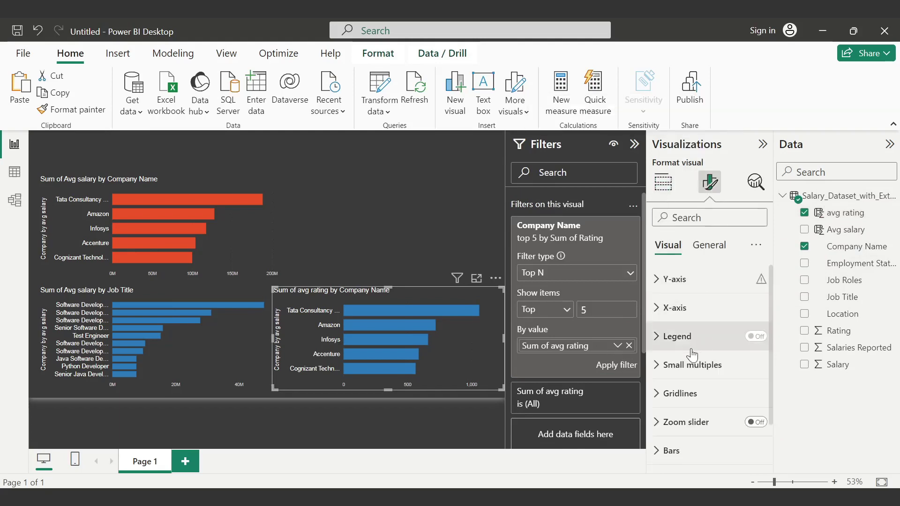
pyautogui.scroll(-2, 679, 337)
pyautogui.click(671, 397)
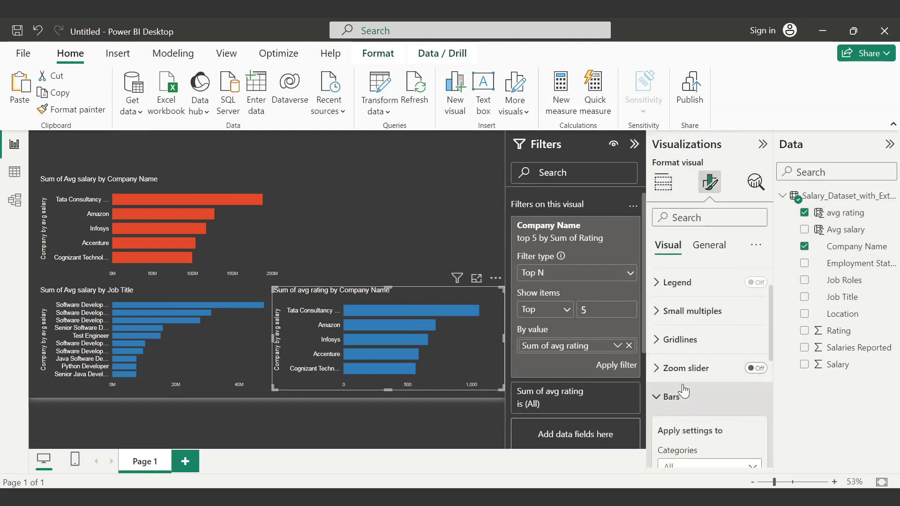
pyautogui.click(690, 416)
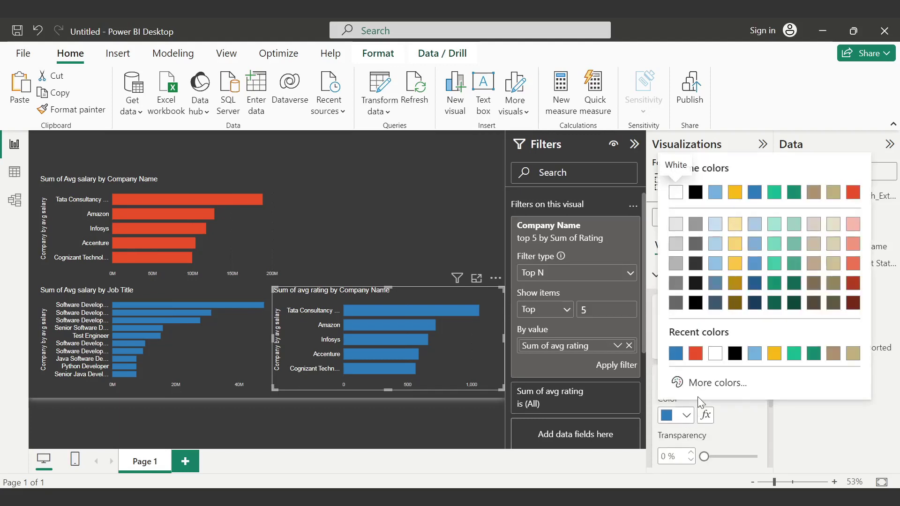
pyautogui.click(813, 361)
# Switch to the Word document and review the location, employment status and job role filter requirements.
pyautogui.hotkey('alt', 'Tab')
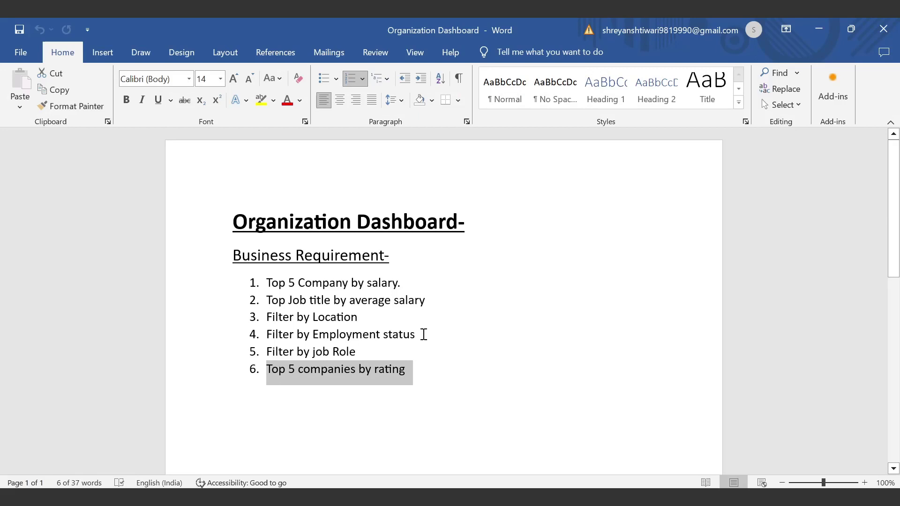
pyautogui.click(430, 275)
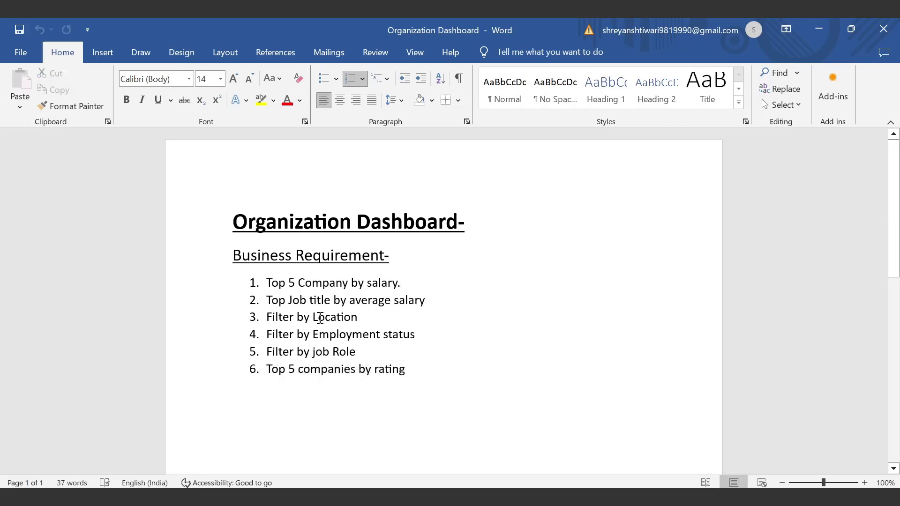
pyautogui.moveTo(267, 318); pyautogui.dragTo(359, 318)
pyautogui.moveTo(268, 335); pyautogui.dragTo(378, 334)
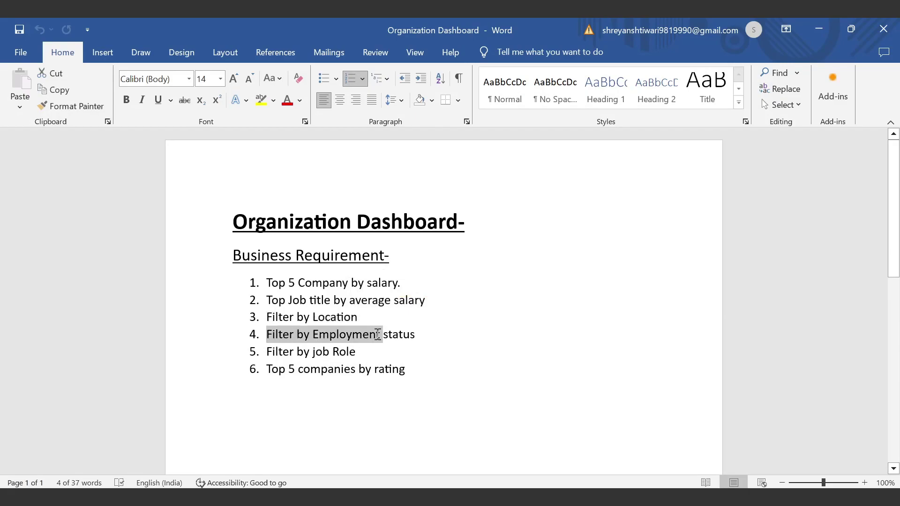
pyautogui.click(253, 352)
# In Power BI, add a Location slicer beside the company salary chart and shrink it to a narrow box.
pyautogui.hotkey('alt', 'Tab')
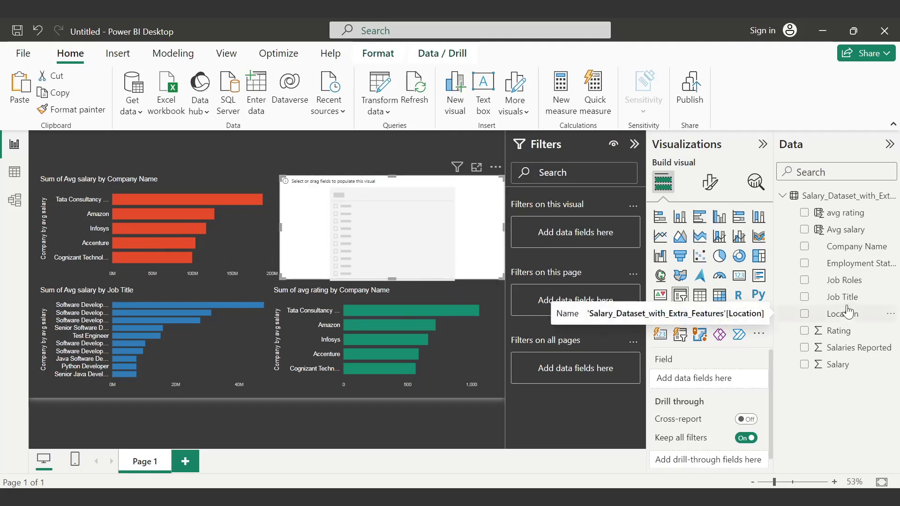
pyautogui.moveTo(851, 319); pyautogui.dragTo(725, 387)
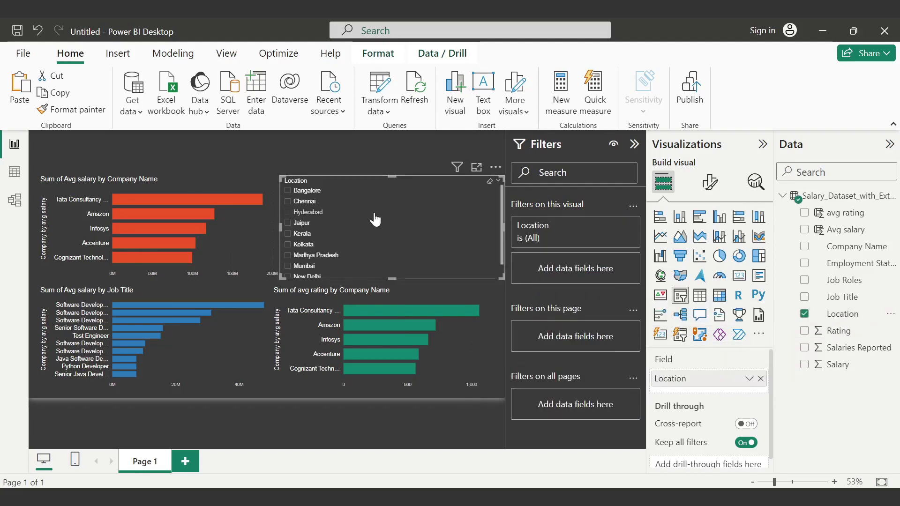
pyautogui.scroll(-2, 372, 221)
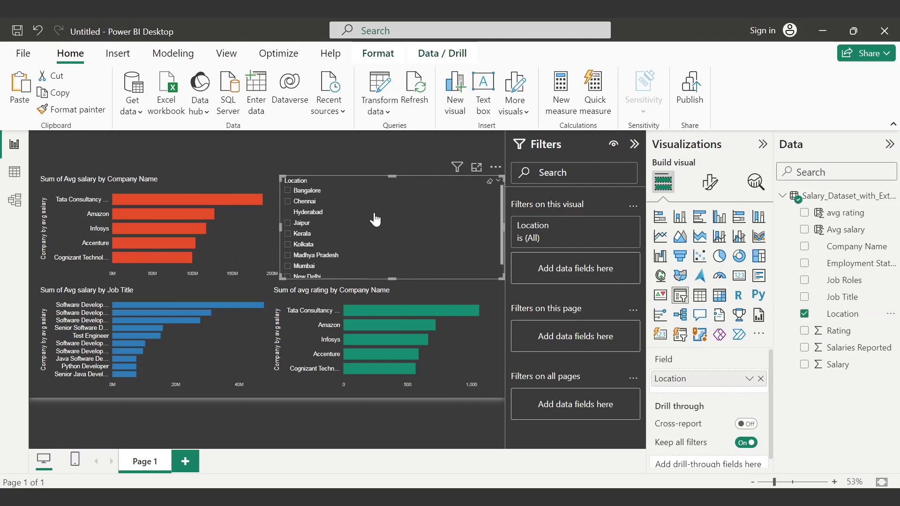
pyautogui.moveTo(280, 226); pyautogui.dragTo(406, 227)
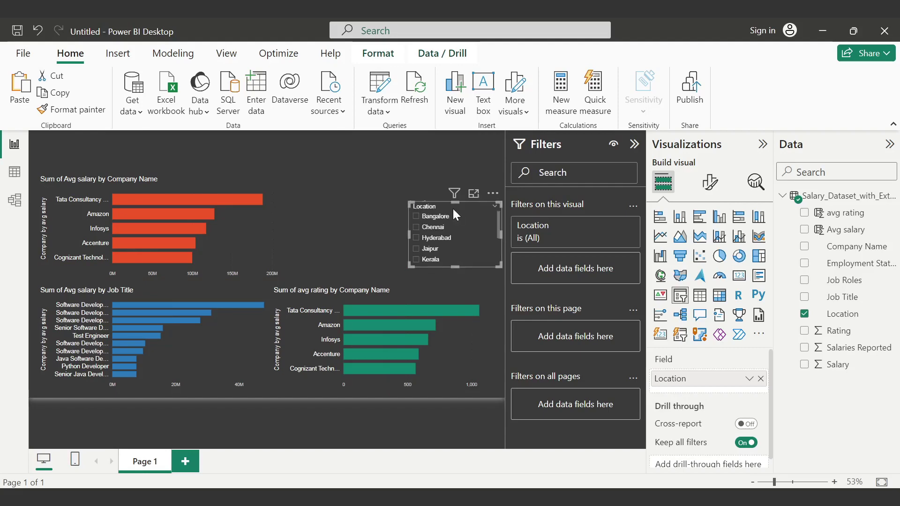
# Place two copies of the Location slicer above it, one set to Job Roles and the other to Employment Status.
pyautogui.moveTo(452, 209); pyautogui.dragTo(437, 142)
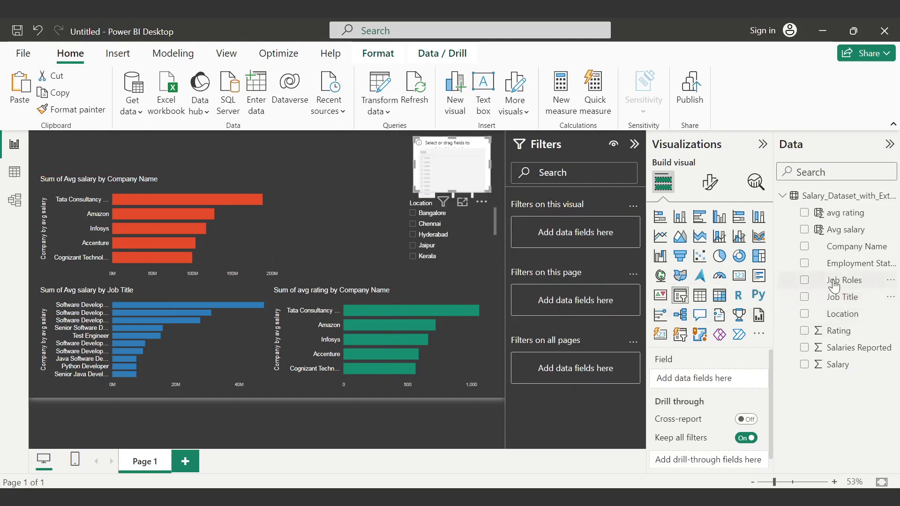
pyautogui.moveTo(840, 284); pyautogui.dragTo(711, 385)
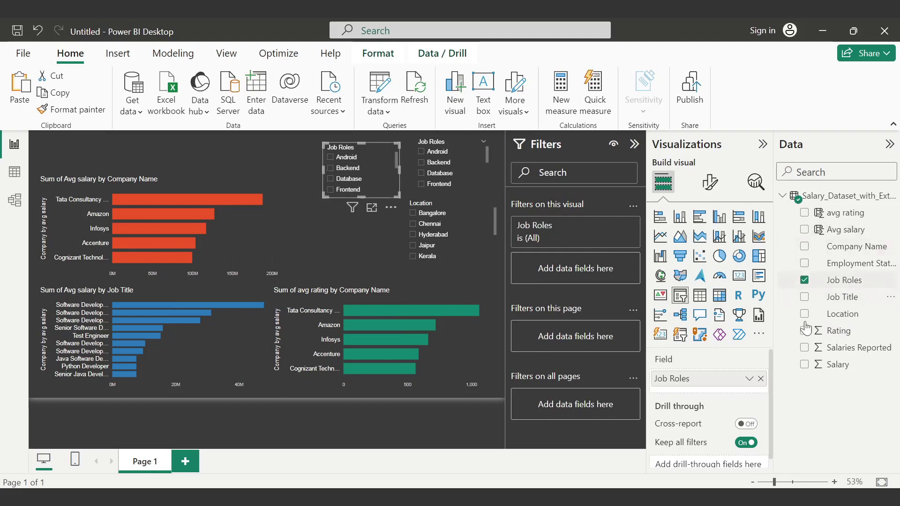
pyautogui.click(760, 379)
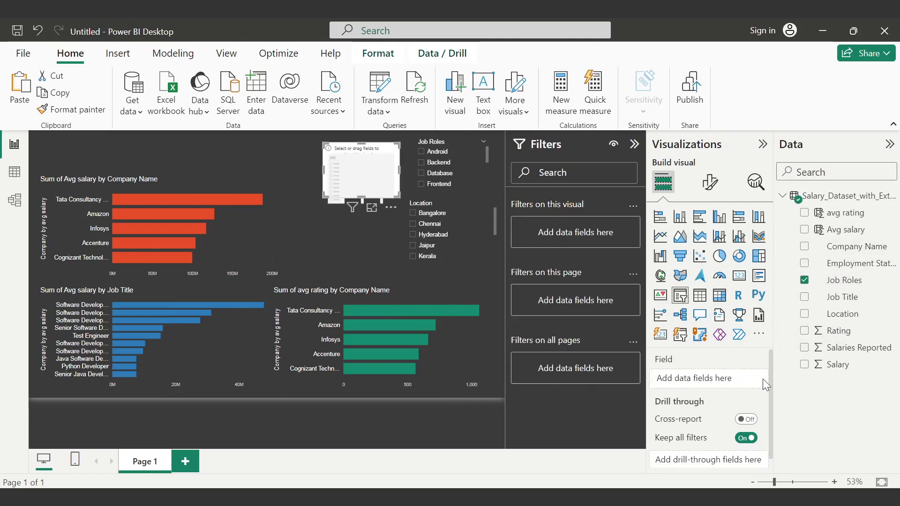
pyautogui.moveTo(854, 264); pyautogui.dragTo(724, 377)
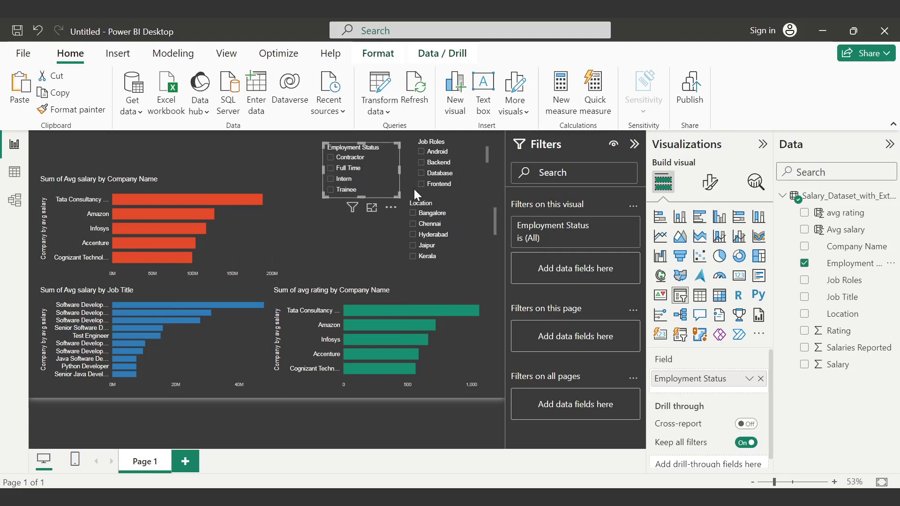
# Set the Employment Status slicer's style to Dropdown.
pyautogui.click(711, 183)
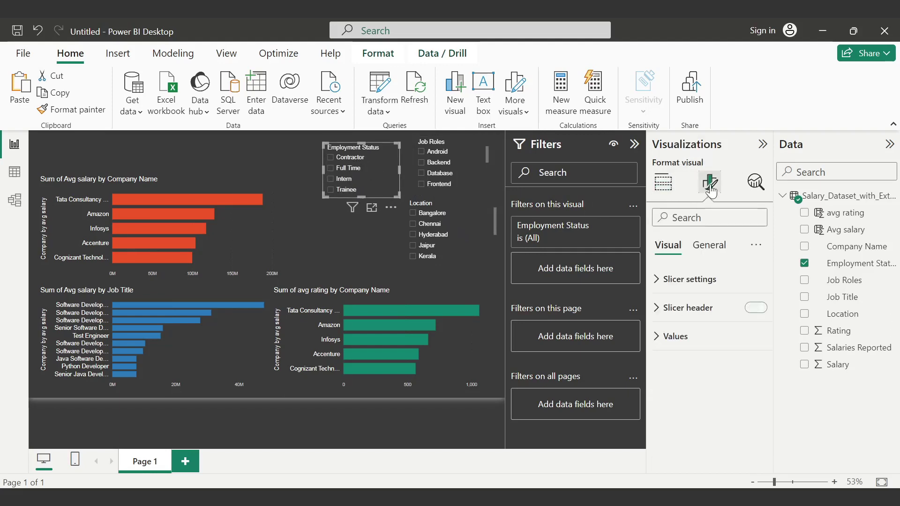
pyautogui.click(691, 280)
pyautogui.scroll(-1, 710, 328)
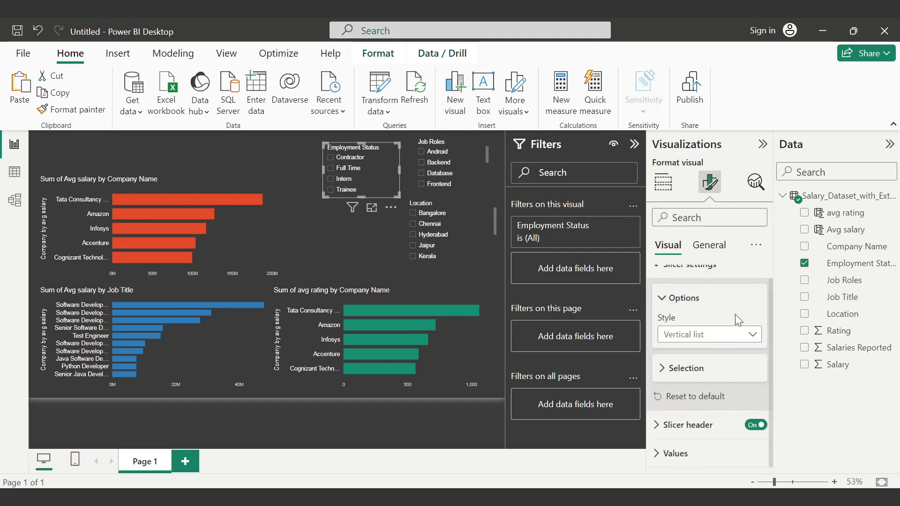
pyautogui.click(750, 343)
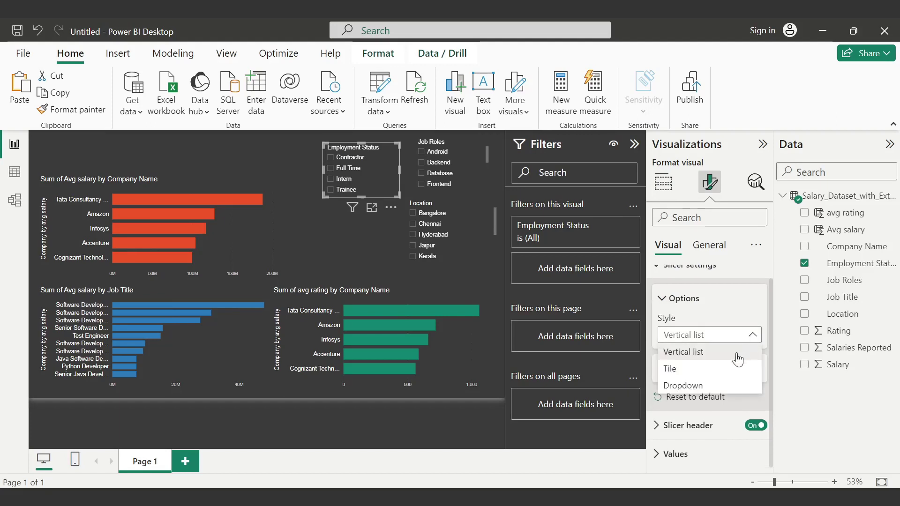
pyautogui.click(711, 386)
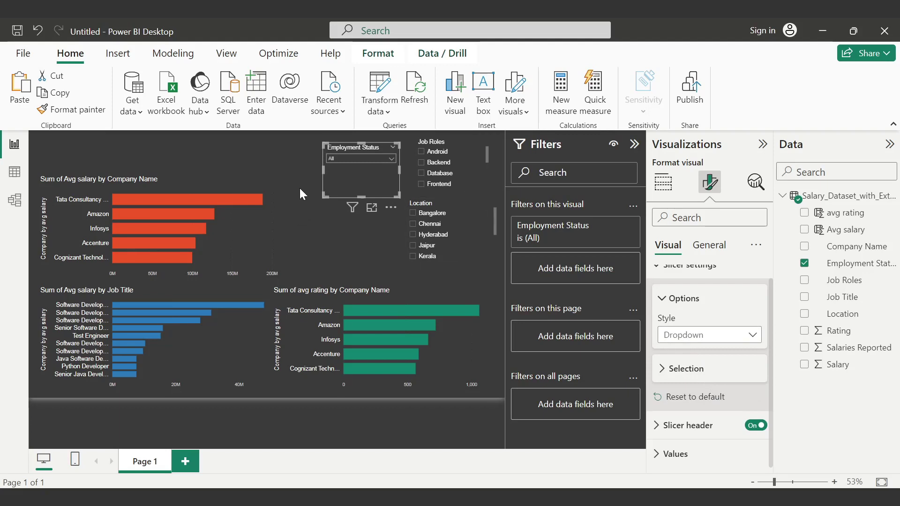
# Test the Employment Status slicer with Full Time, Intern and Trainee, and place the cleared slicer above the company salary chart.
pyautogui.click(390, 160)
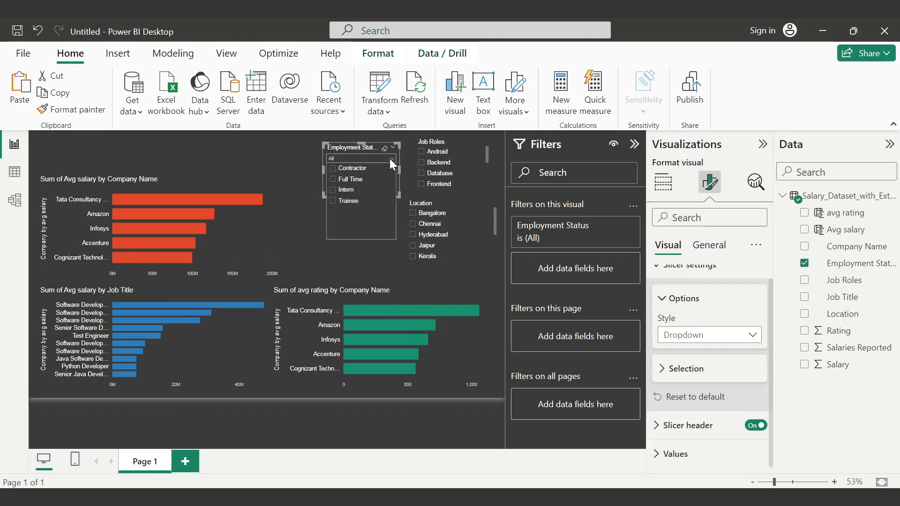
pyautogui.click(338, 179)
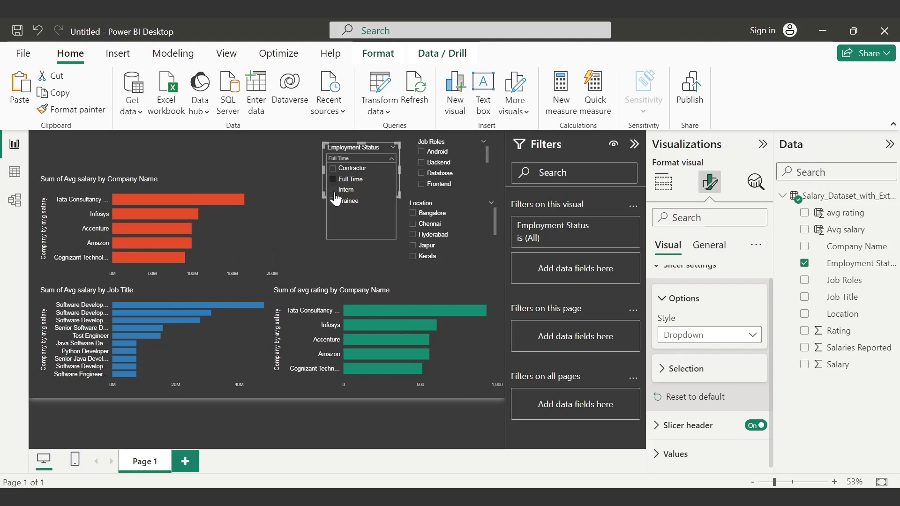
pyautogui.click(336, 198)
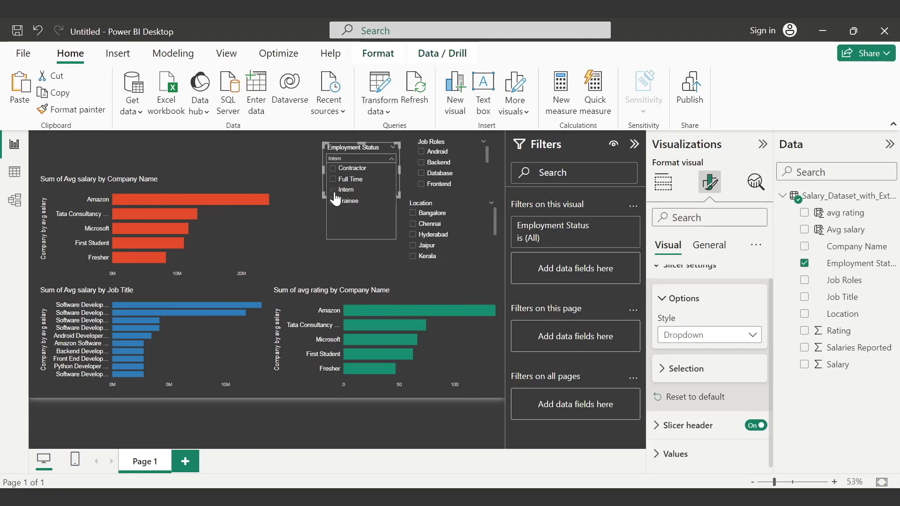
pyautogui.click(336, 206)
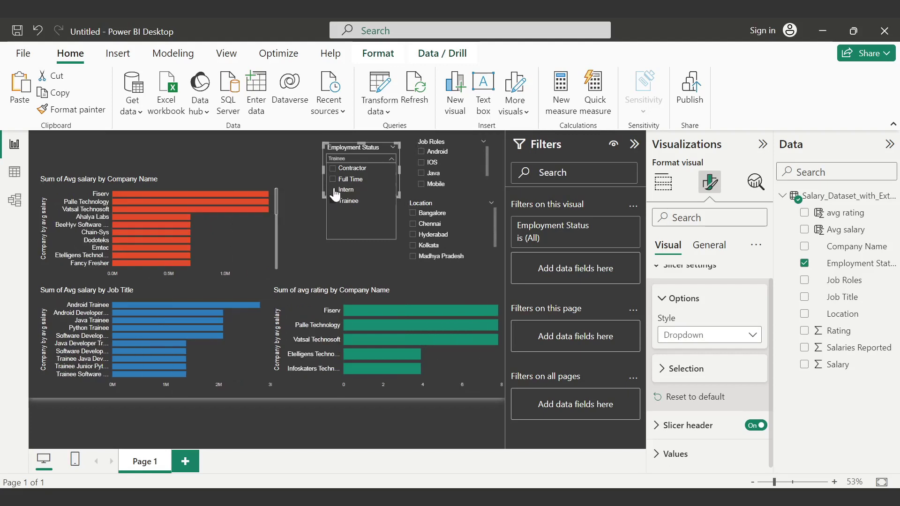
pyautogui.click(336, 189)
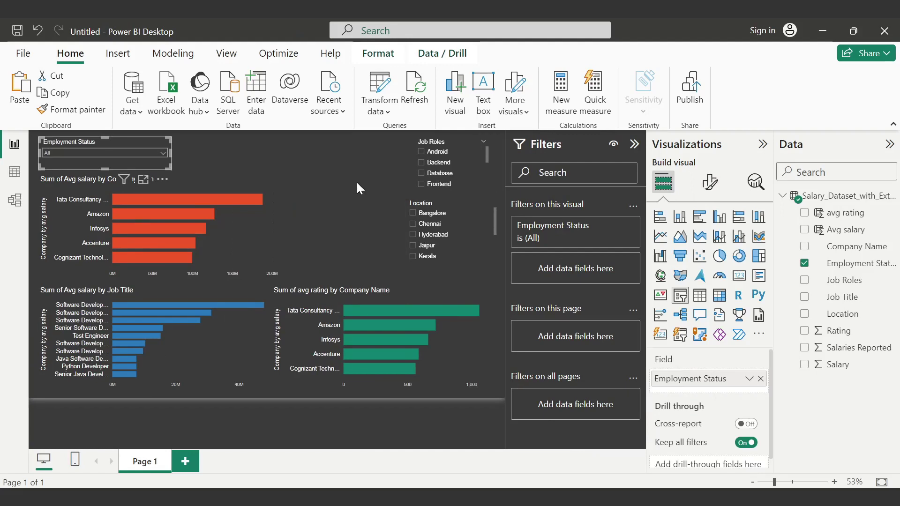
pyautogui.moveTo(214, 201)
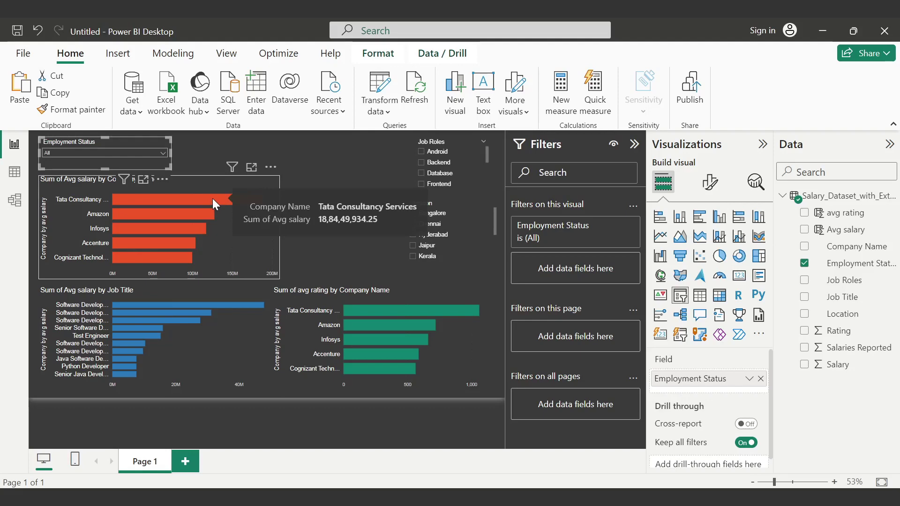
# Add a card showing the sum of Salary beside the Job Roles slicer, narrowed to fit above the Location slicer's edge.
pyautogui.click(334, 161)
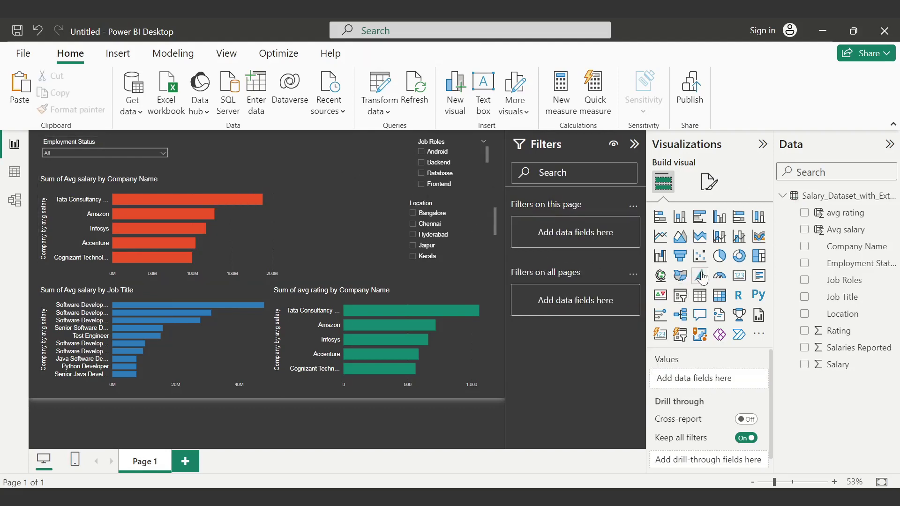
pyautogui.click(739, 277)
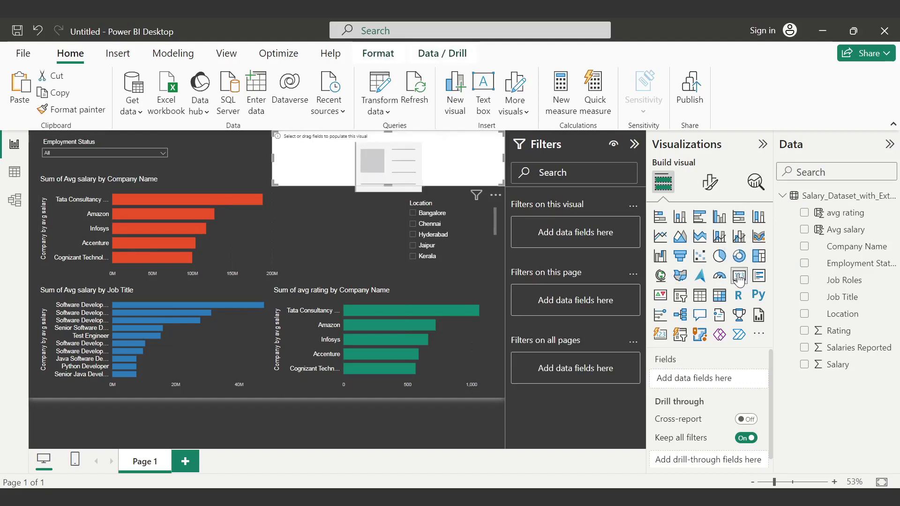
pyautogui.moveTo(503, 160); pyautogui.dragTo(398, 161)
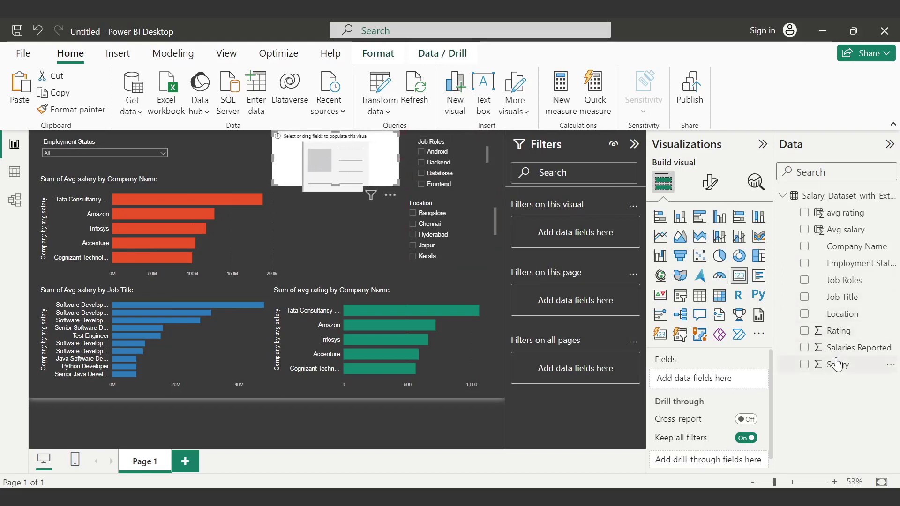
pyautogui.moveTo(836, 363); pyautogui.dragTo(677, 380)
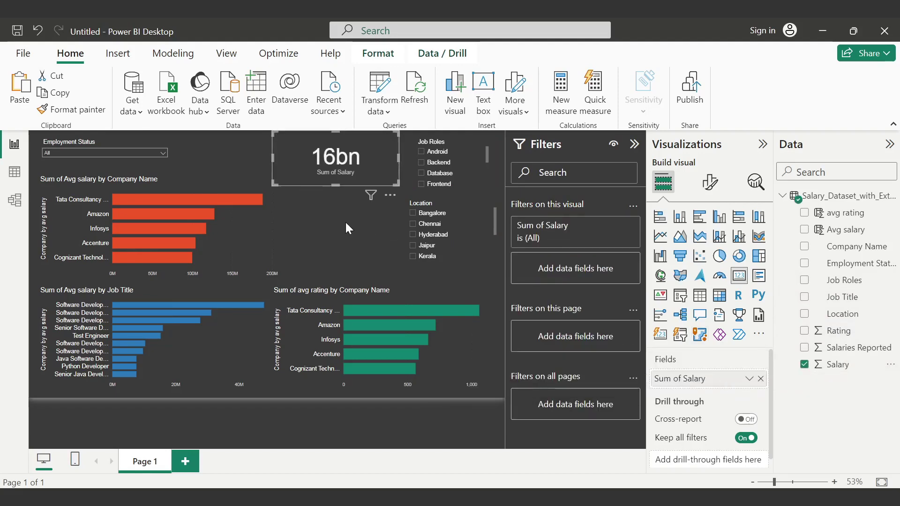
# Test the salary card with the Amazon, Infosys, Accenture and Tata Consultancy Services bars of the company salary chart, and clear the selection.
pyautogui.click(203, 216)
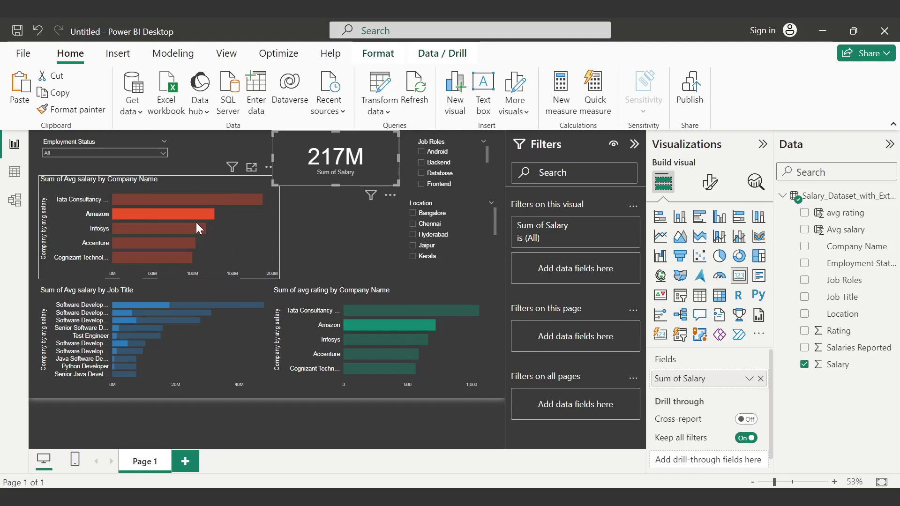
pyautogui.click(195, 224)
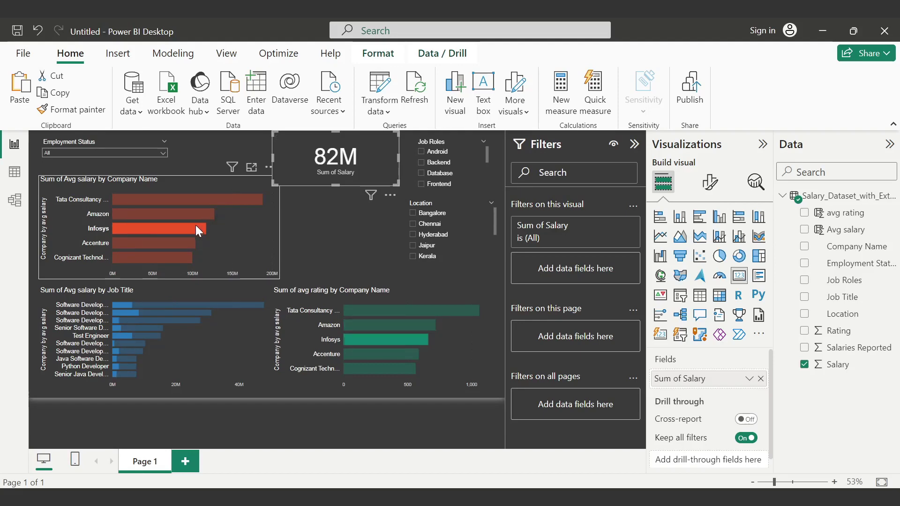
pyautogui.click(181, 241)
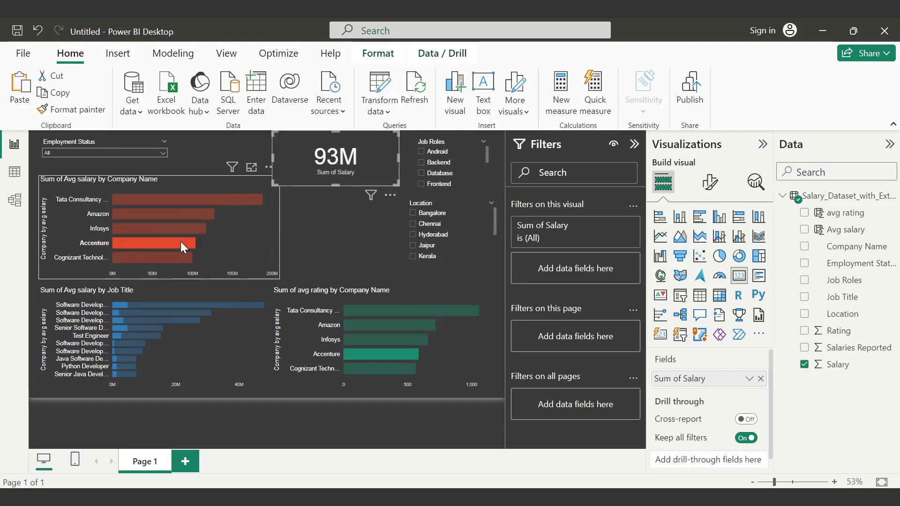
pyautogui.click(175, 201)
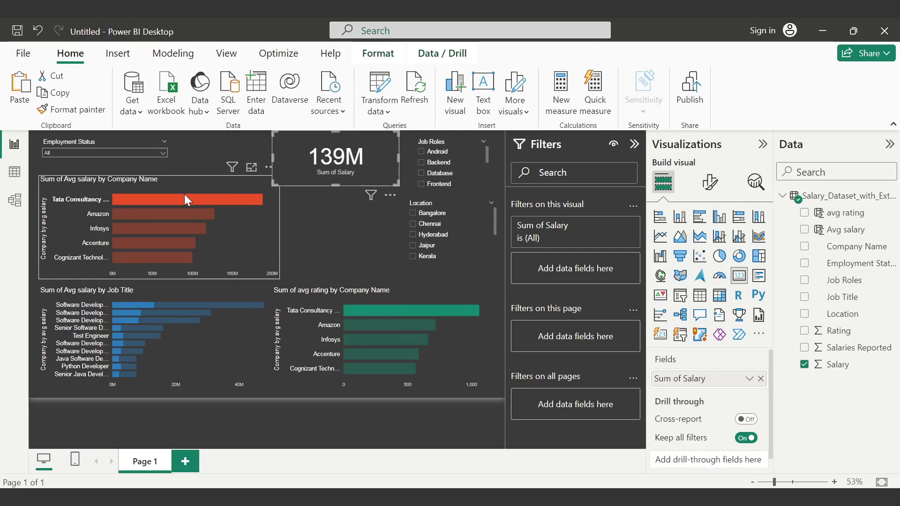
pyautogui.click(268, 160)
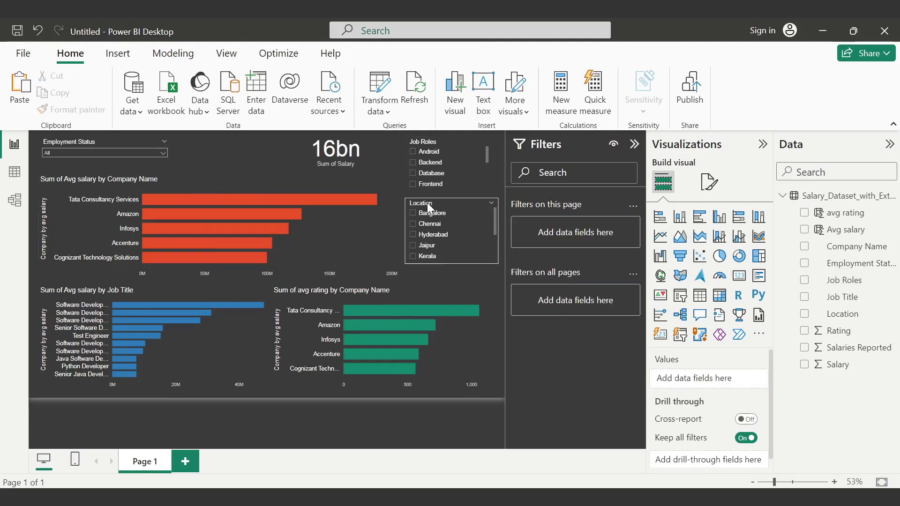
# Test cross-filtering with Tata Consultancy Services, the Hyderabad location, the Backend job role and the Backbase rating bar, and clear all selections.
pyautogui.click(310, 198)
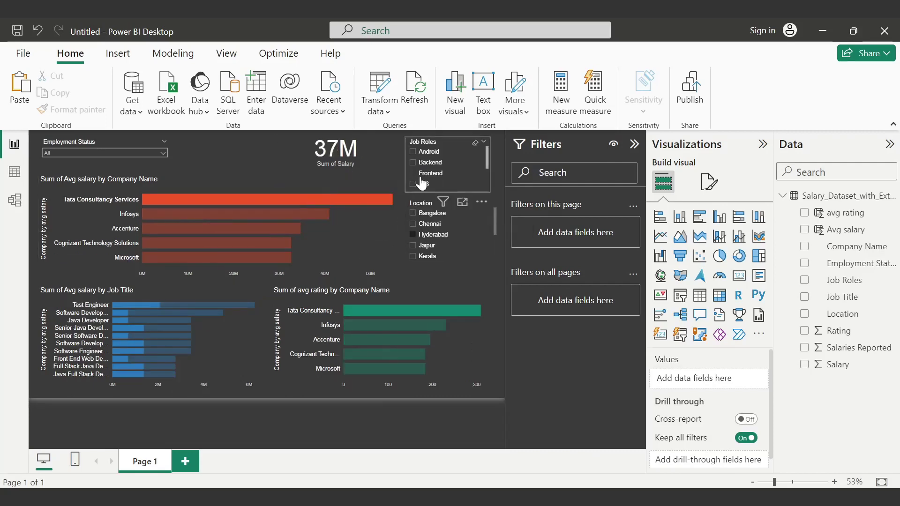
pyautogui.click(415, 163)
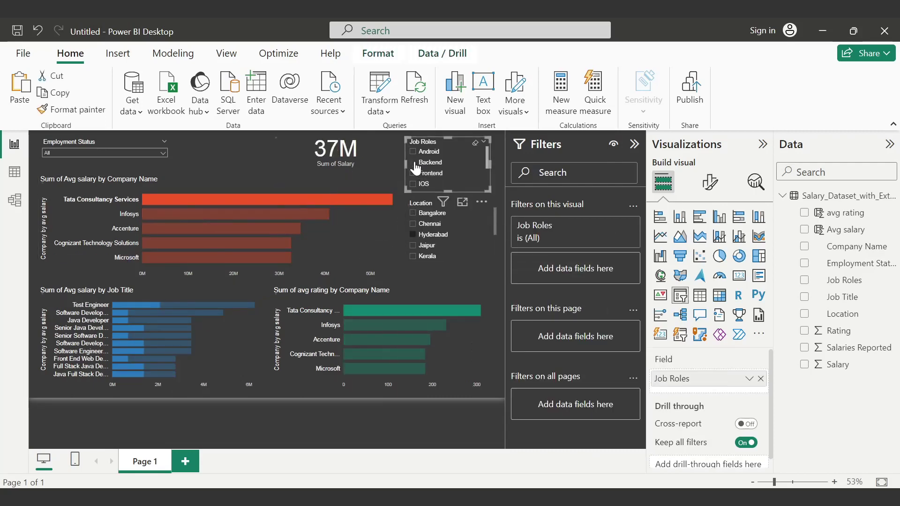
pyautogui.click(355, 312)
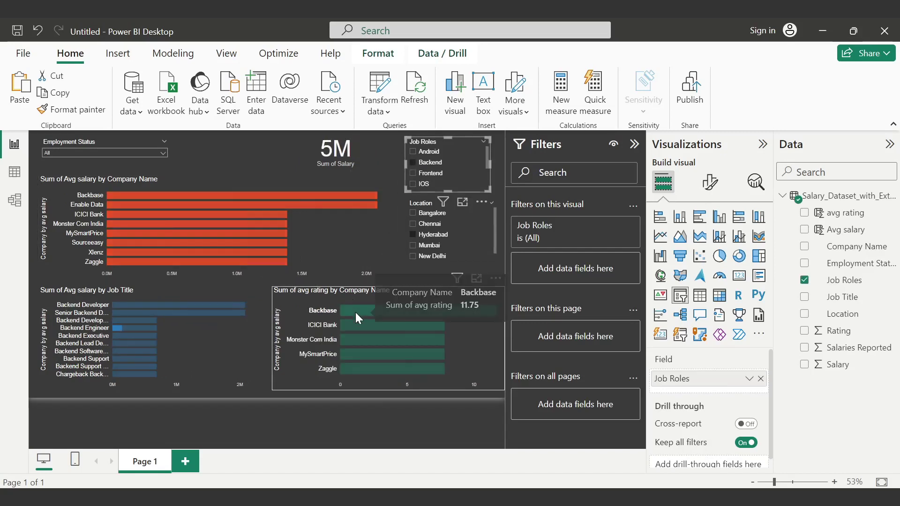
pyautogui.click(254, 161)
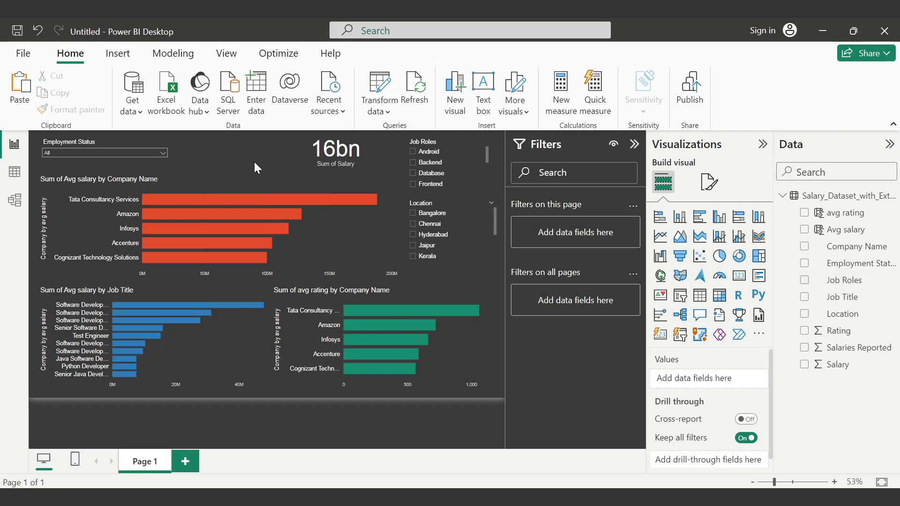
# Filter the dashboard by the Bangalore location and Full Time employment status, and check the average salaries in the company chart.
pyautogui.click(416, 216)
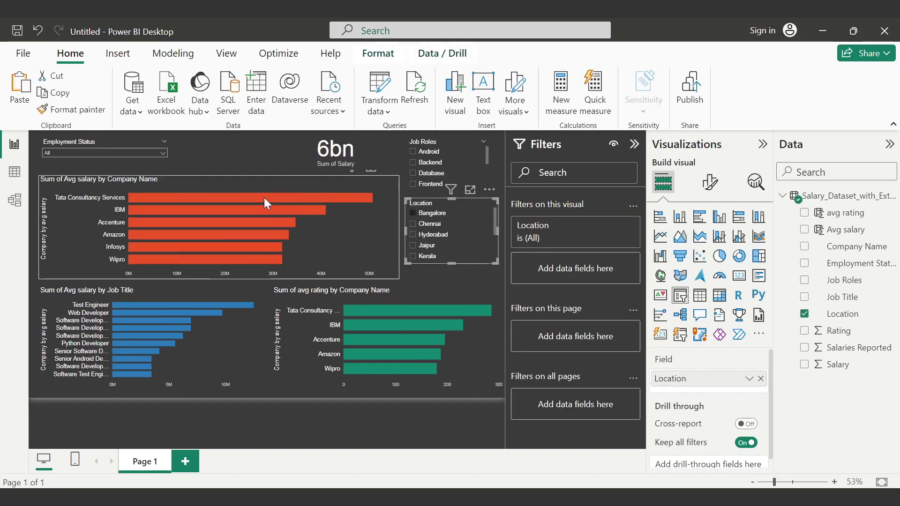
pyautogui.moveTo(232, 223)
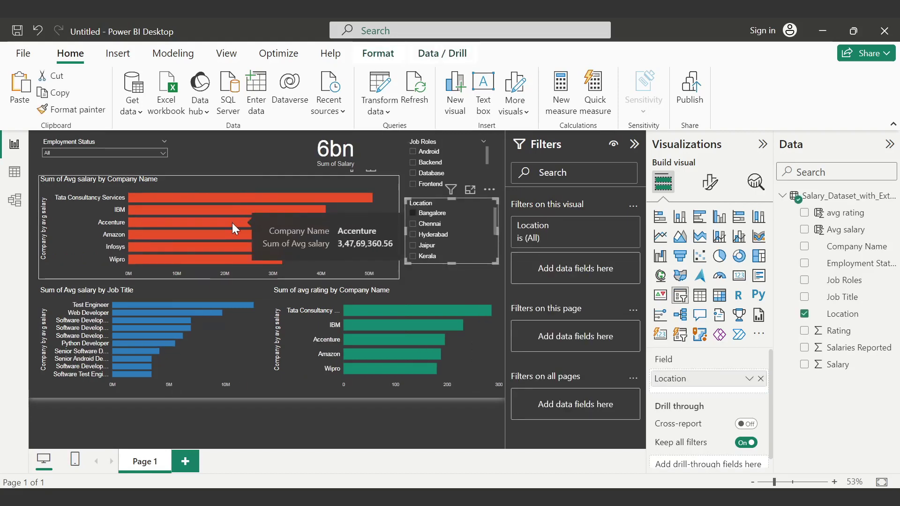
pyautogui.moveTo(232, 197)
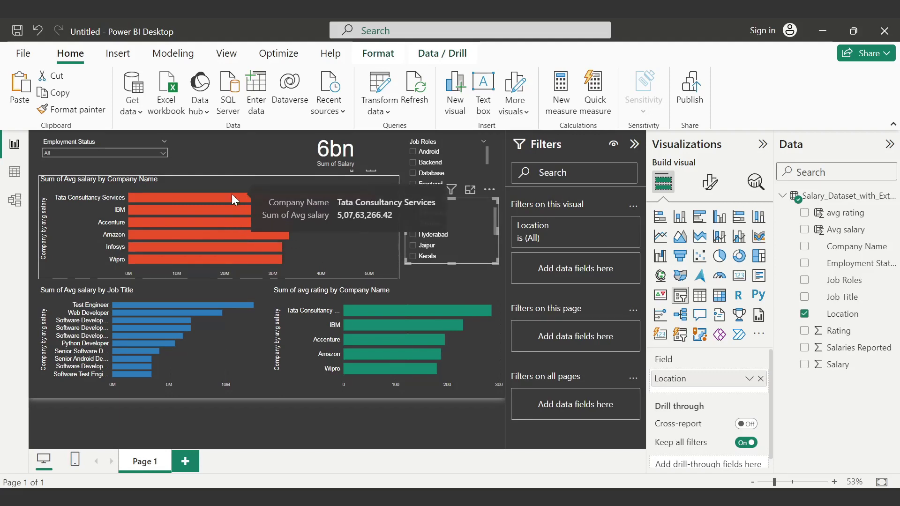
pyautogui.click(161, 153)
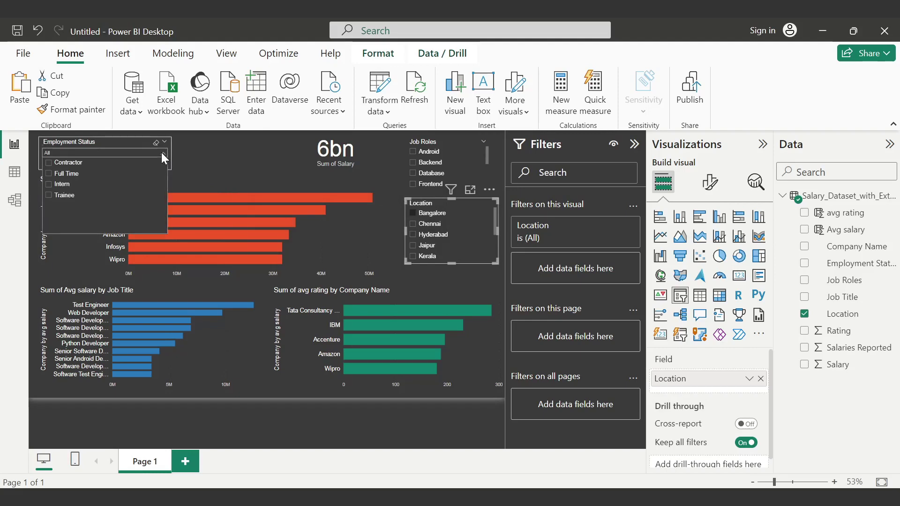
pyautogui.click(51, 174)
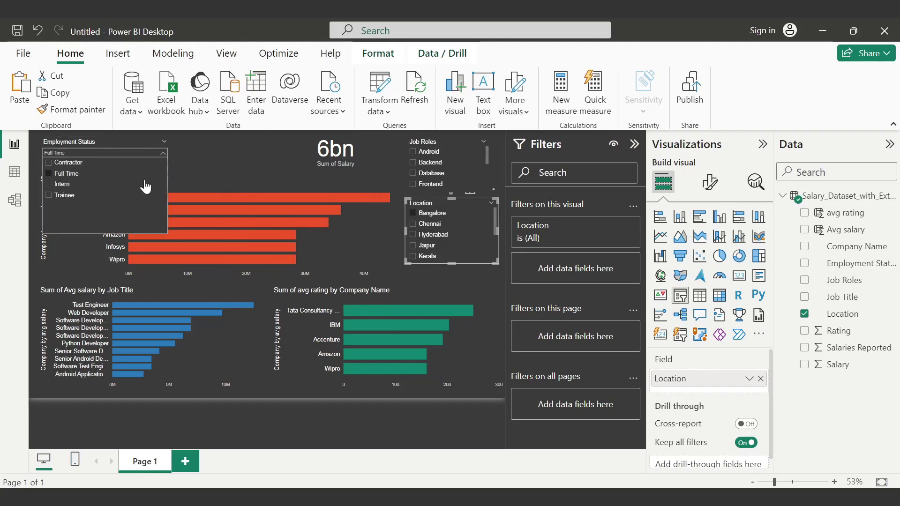
pyautogui.click(206, 164)
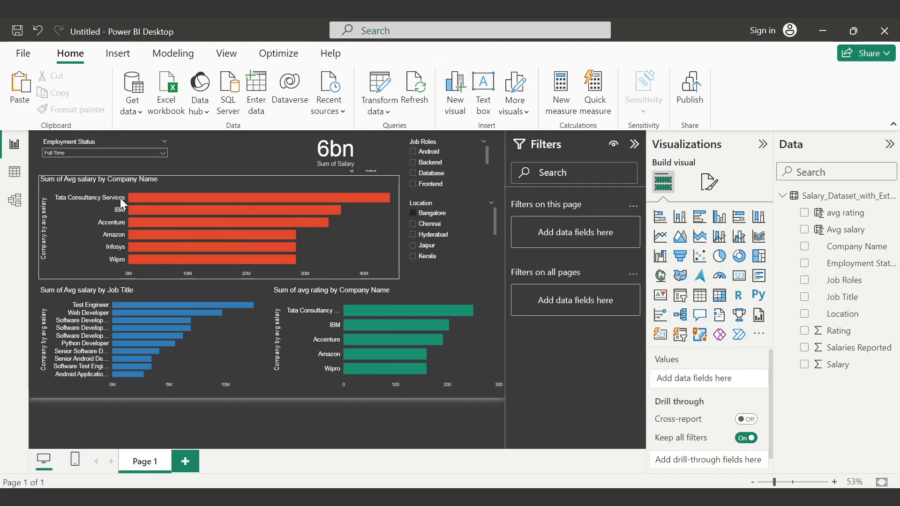